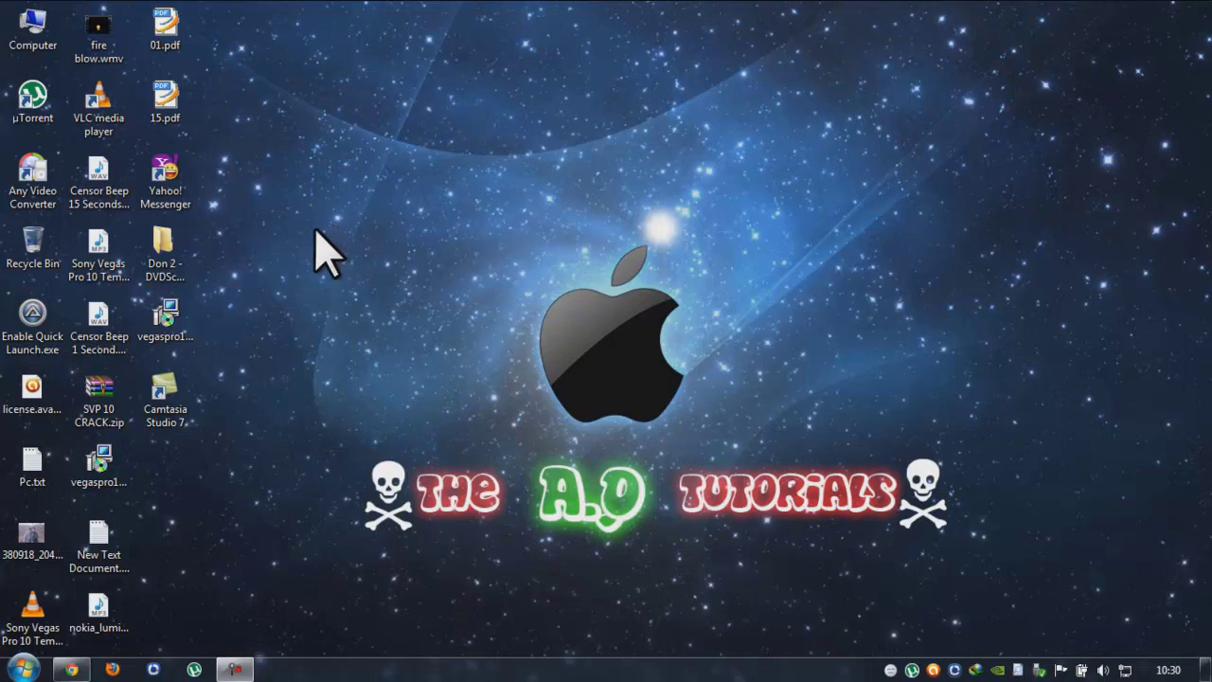
# - Launch the Vegas Pro 10 installer in English and choose to install the current version
pyautogui.click(122, 474)
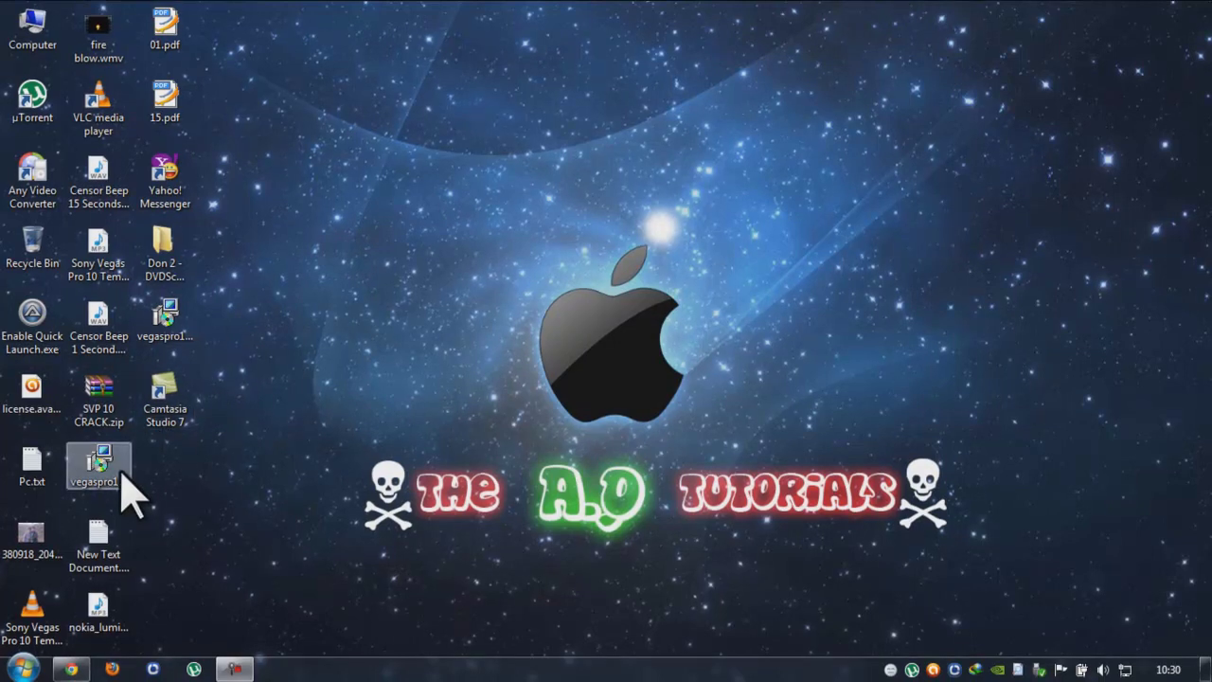
pyautogui.doubleClick(121, 474)
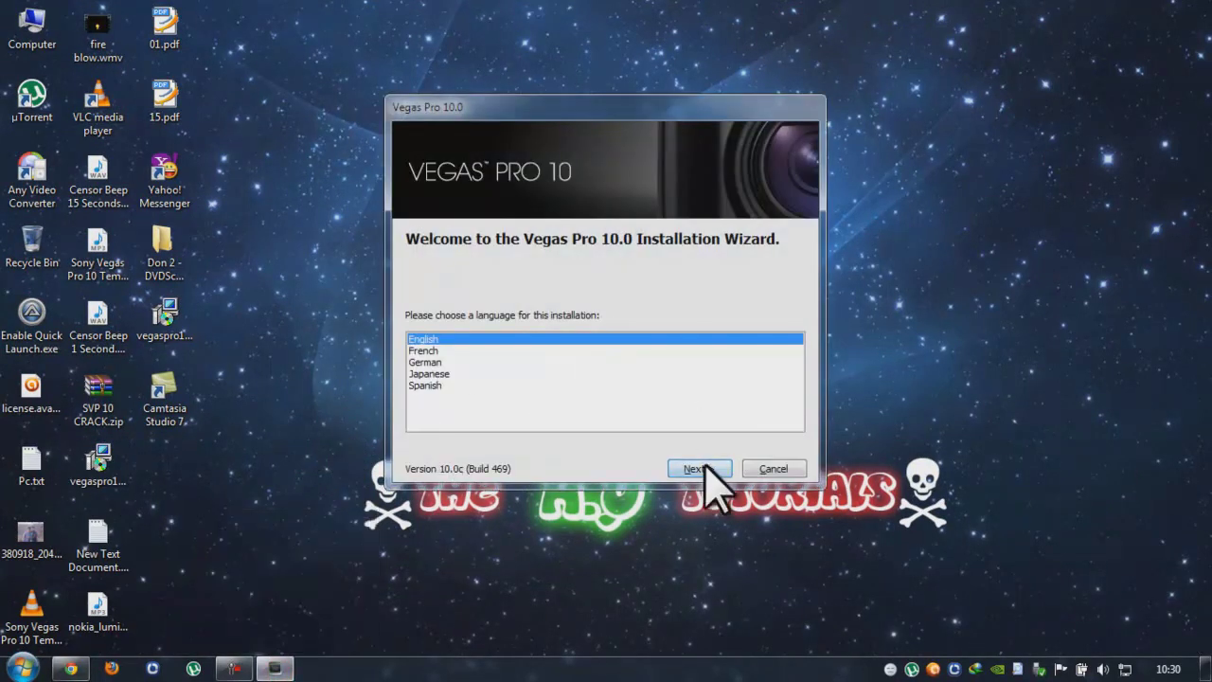
pyautogui.click(706, 464)
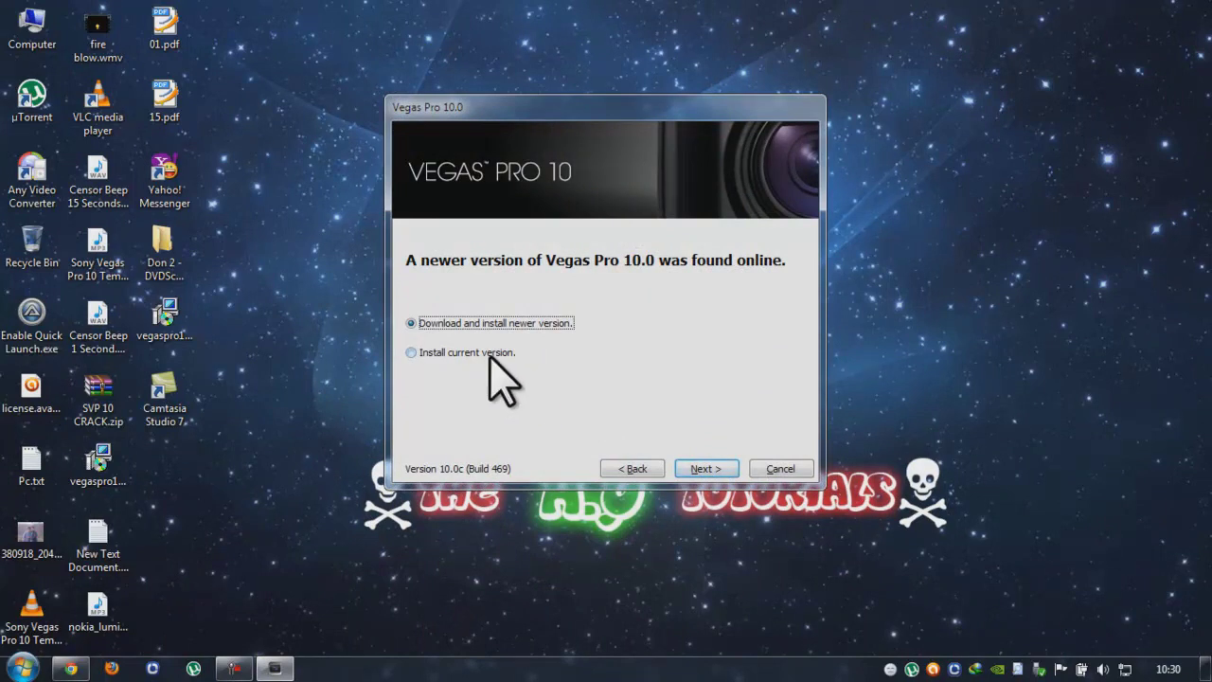
pyautogui.click(499, 352)
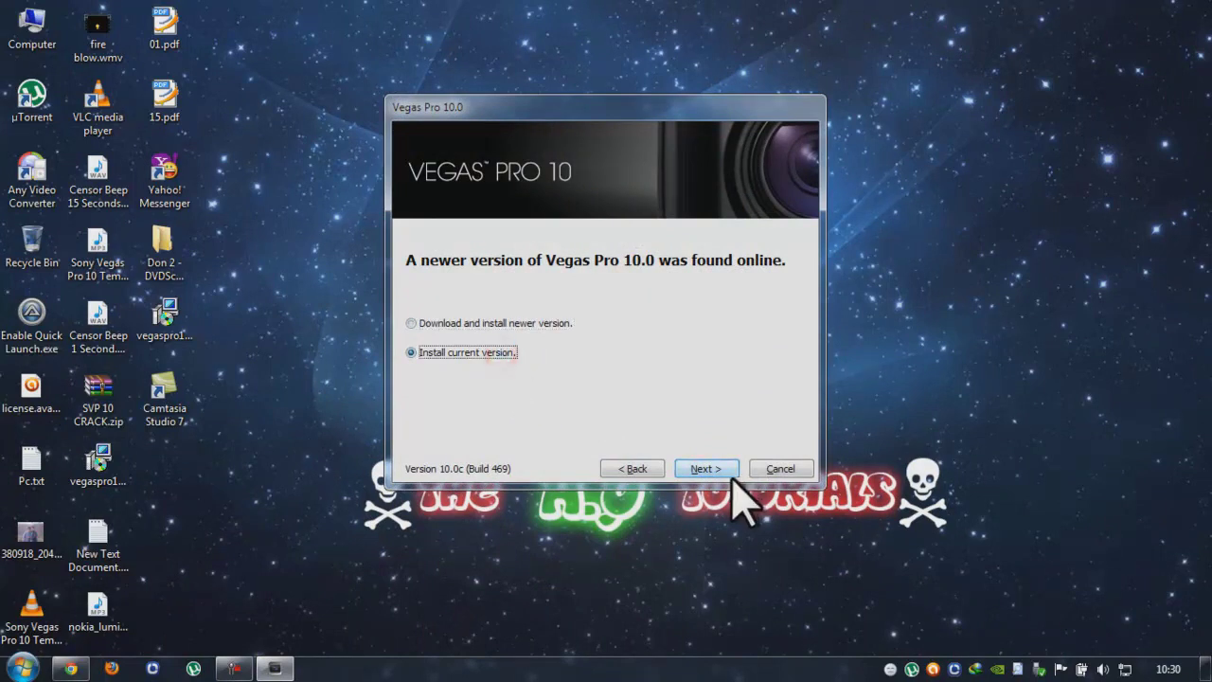
pyautogui.click(709, 468)
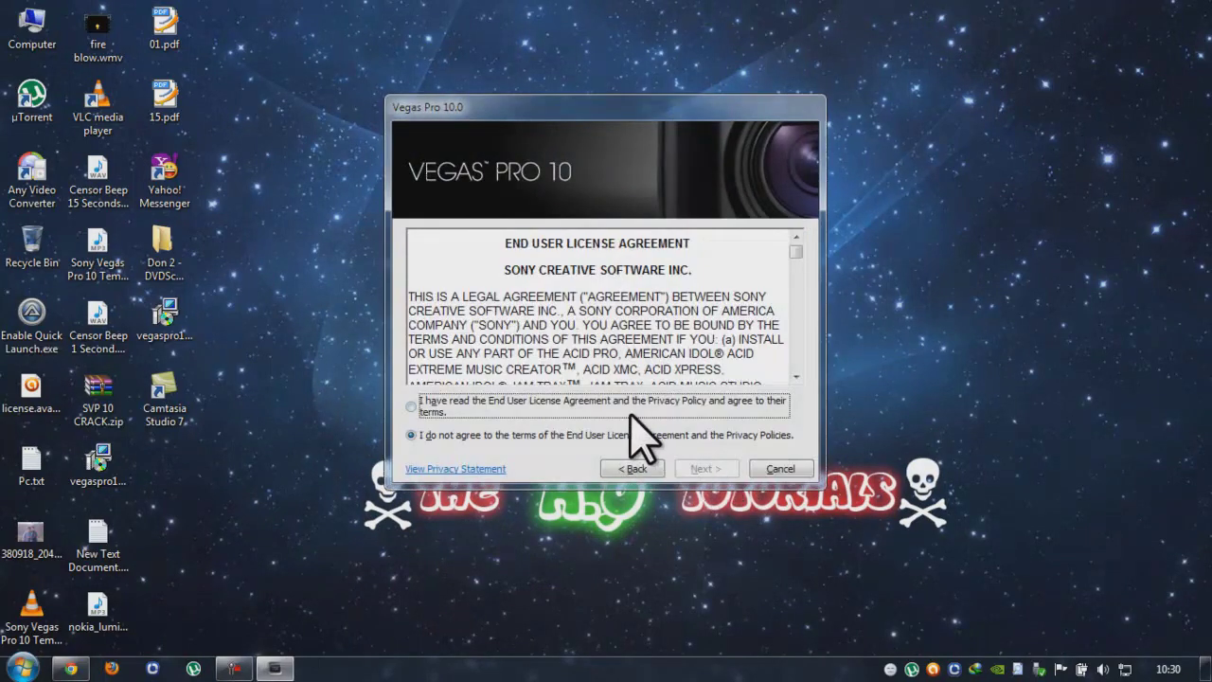
# - Accept the license, add a desktop shortcut, start installing, and open SVP 10 CRACK.zip
pyautogui.click(631, 401)
pyautogui.click(701, 467)
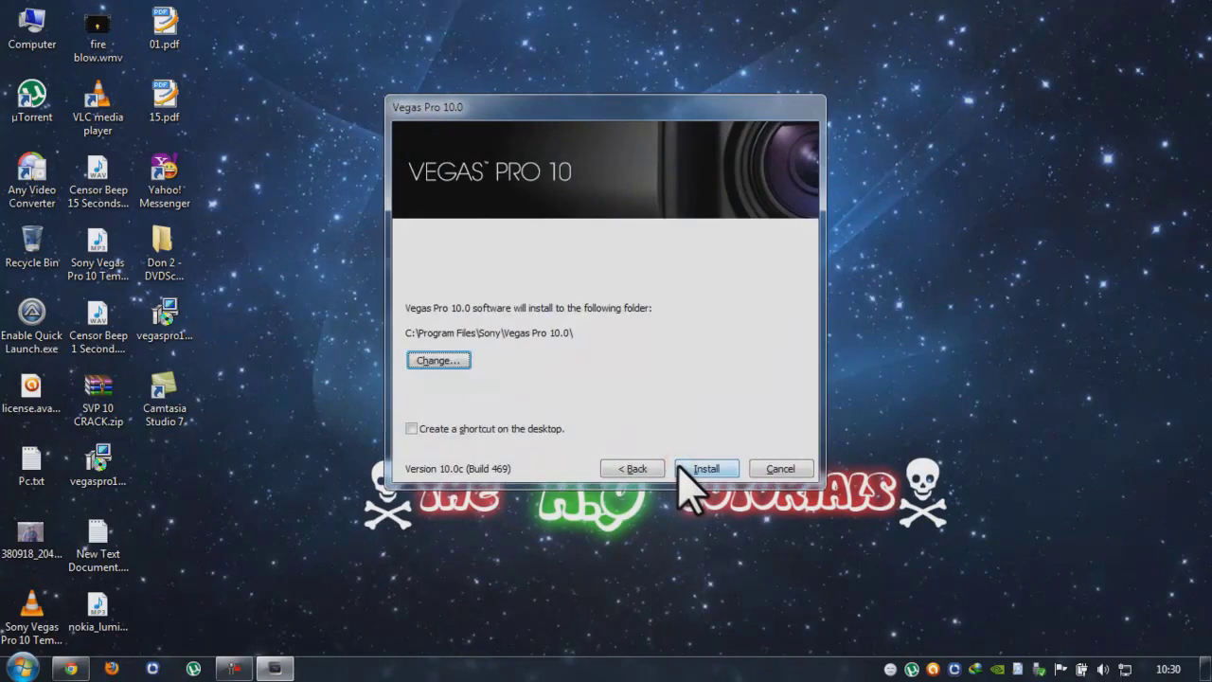
pyautogui.click(545, 428)
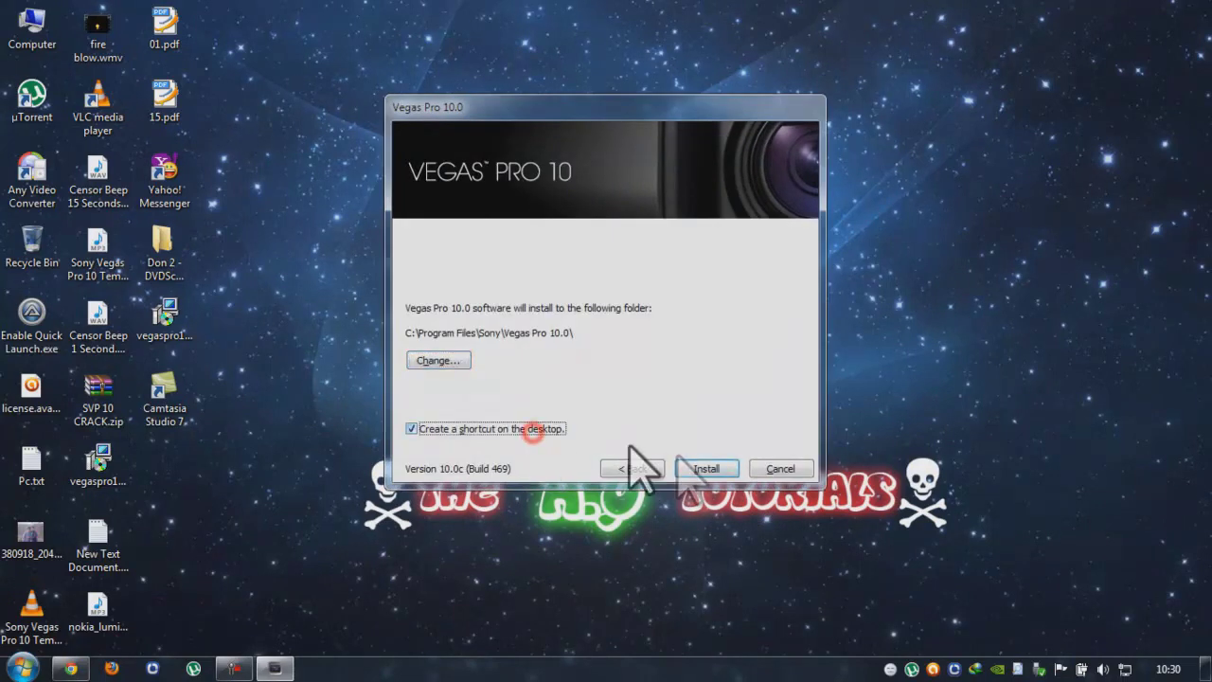
pyautogui.click(701, 468)
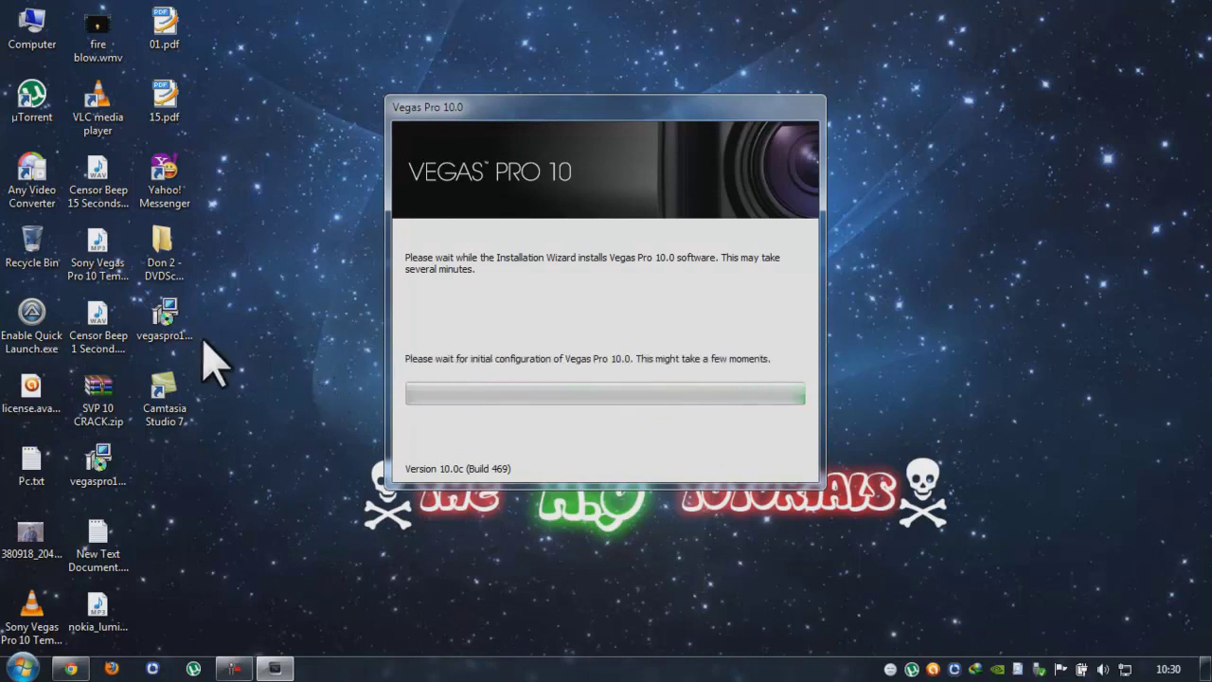
pyautogui.doubleClick(99, 396)
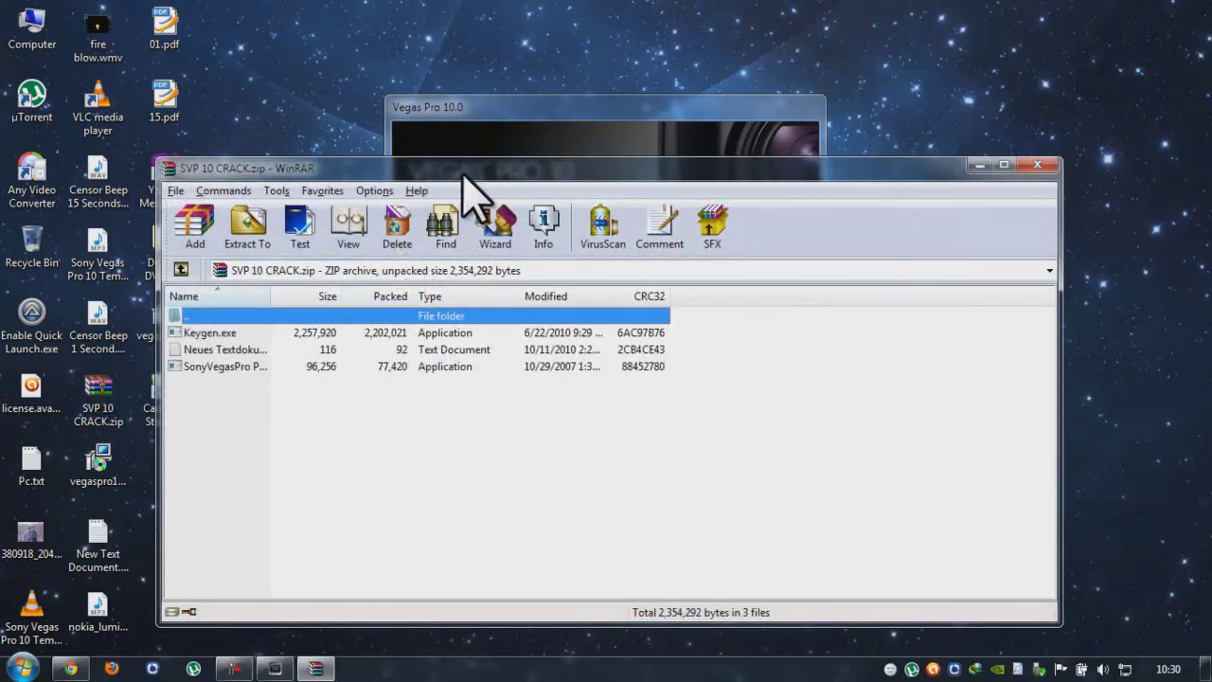
# - Run the SonyVegasPro patch from the crack archive and bring the installer back forward
pyautogui.moveTo(467, 173); pyautogui.dragTo(488, 50)
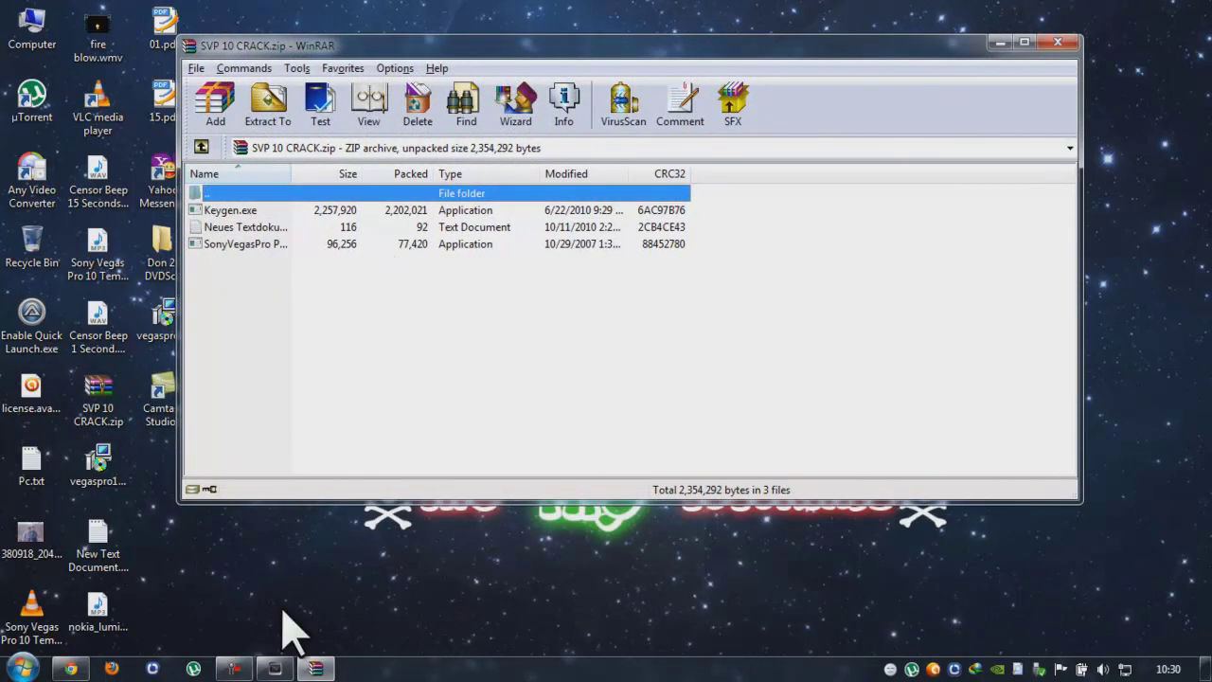
pyautogui.click(322, 246)
pyautogui.doubleClick(322, 245)
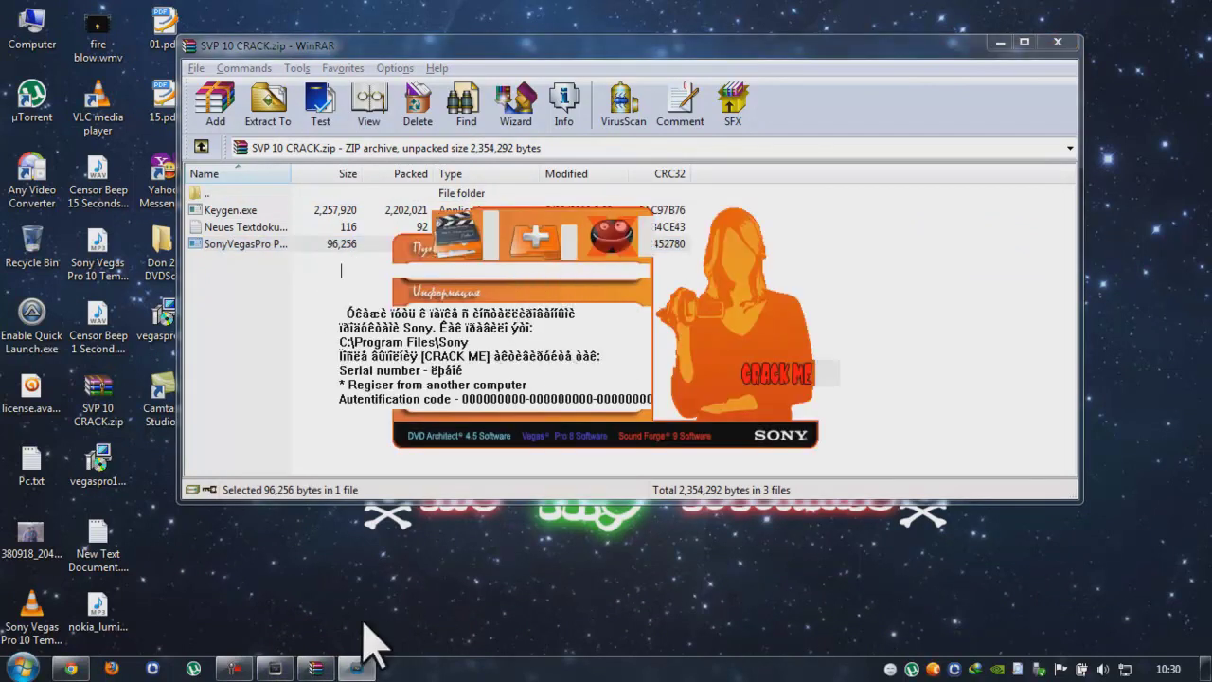
pyautogui.click(276, 669)
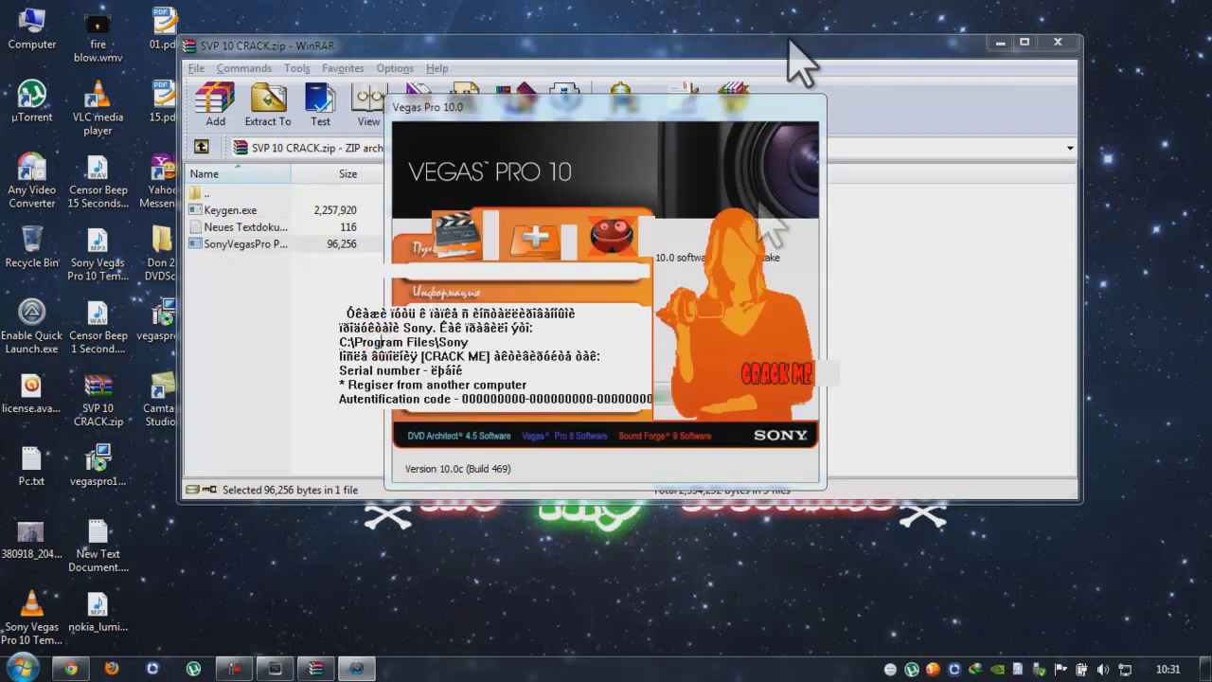
# - Let the Vegas Pro 10.0 installation complete, move the archive aside, and click Finish
pyautogui.click(807, 142)
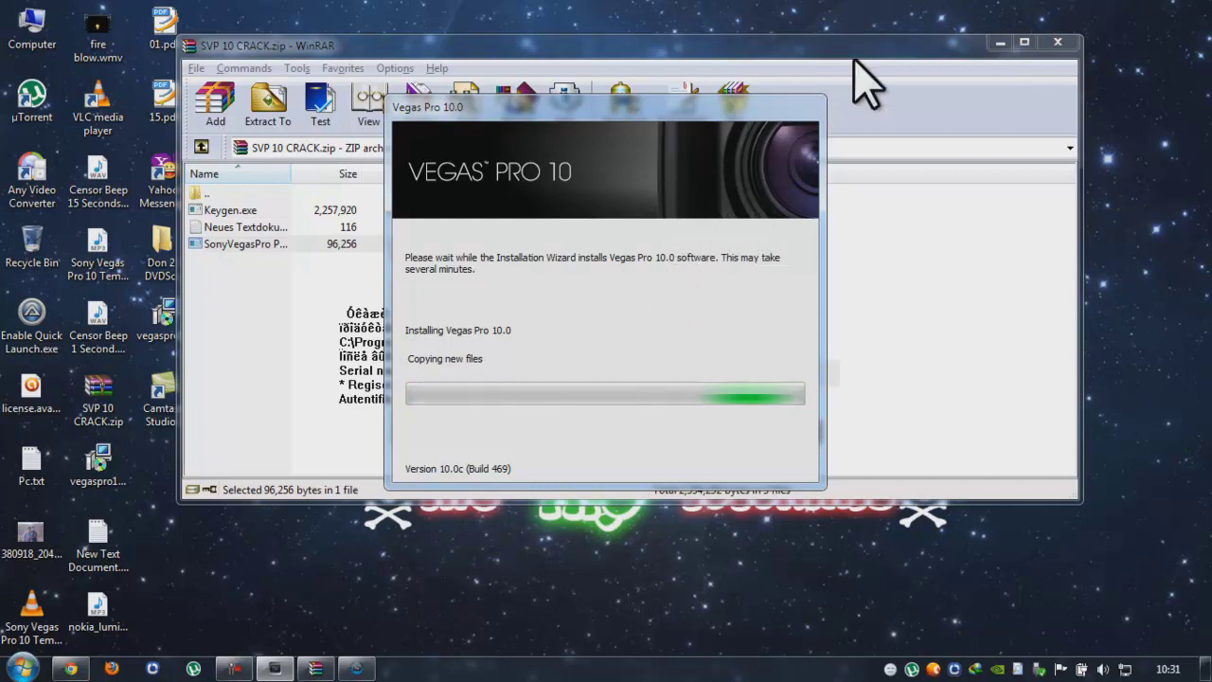
pyautogui.click(1000, 43)
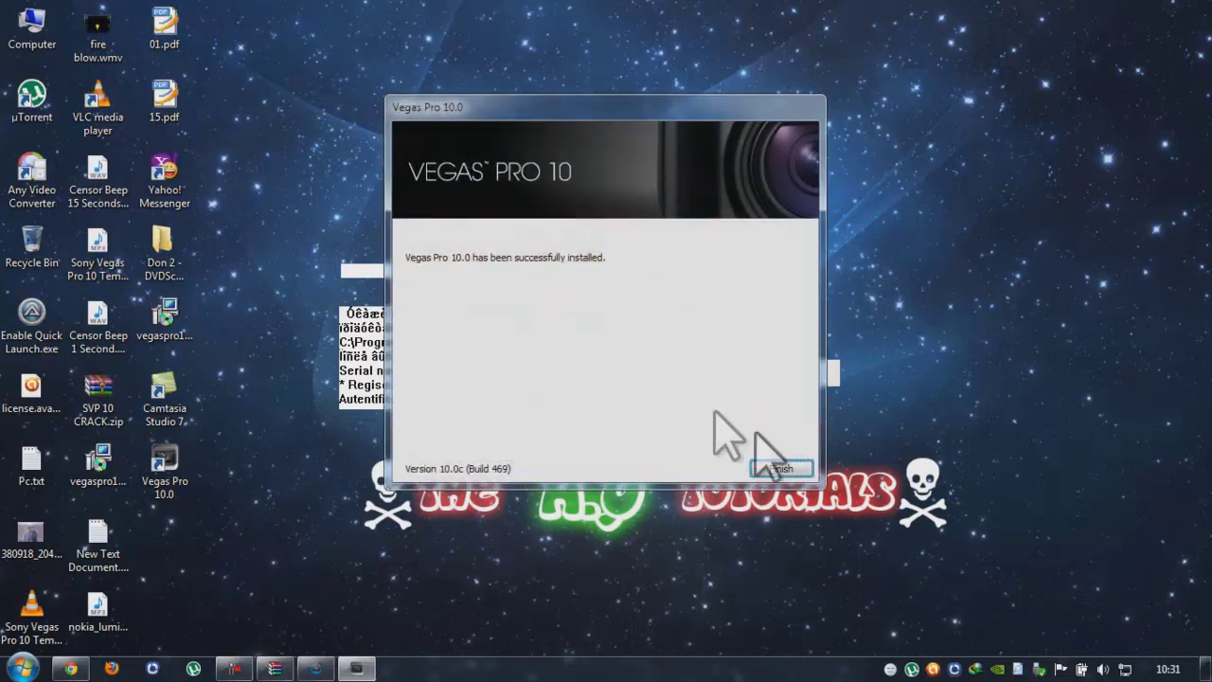
pyautogui.click(779, 468)
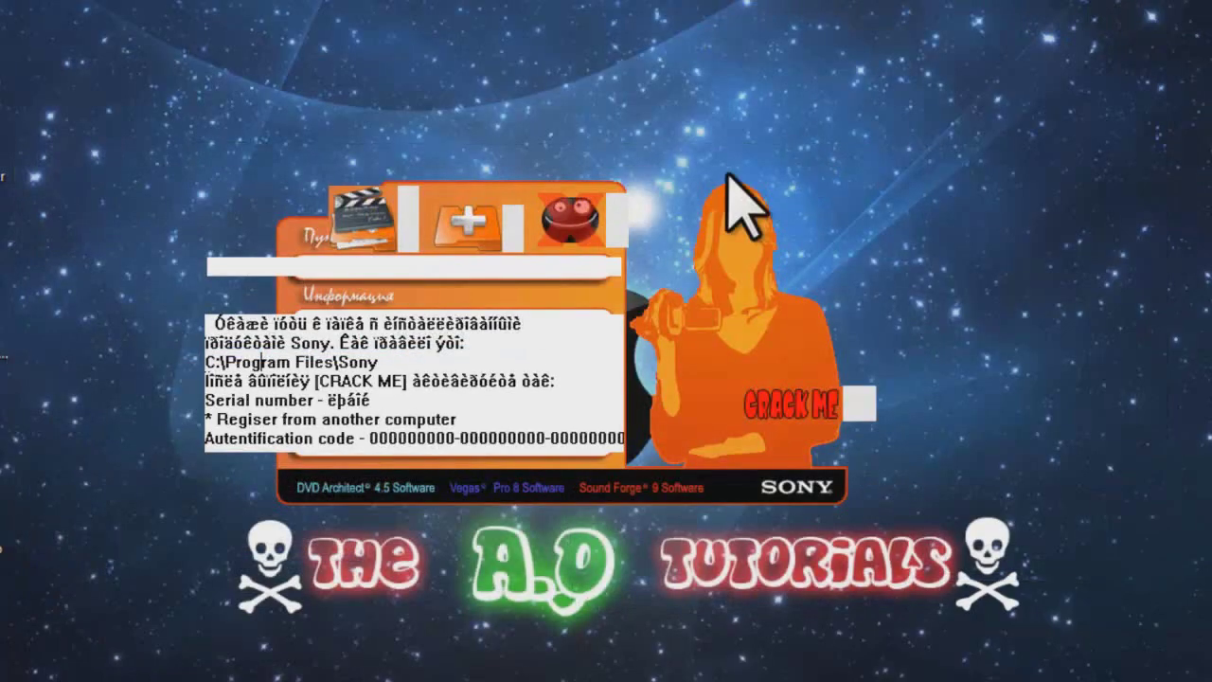
# - Point the patch tool at C:\Program Files\Sony\Vegas Pro 10.0 and confirm
pyautogui.click(377, 249)
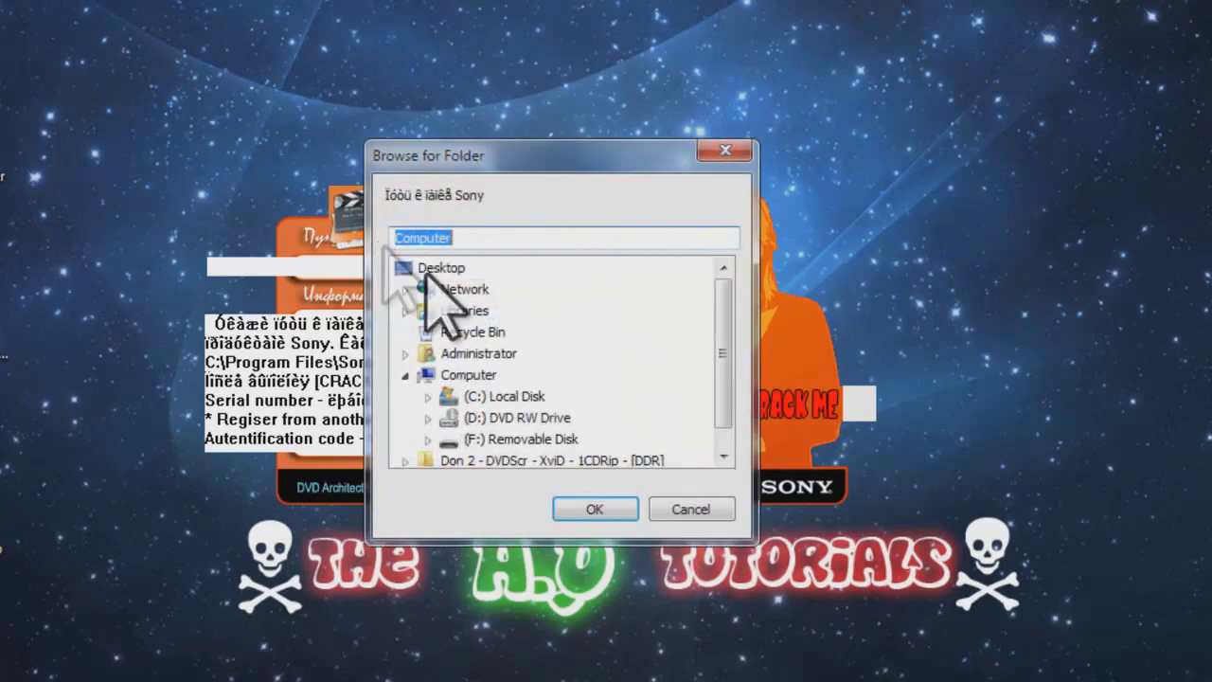
pyautogui.click(470, 396)
pyautogui.press('Right')
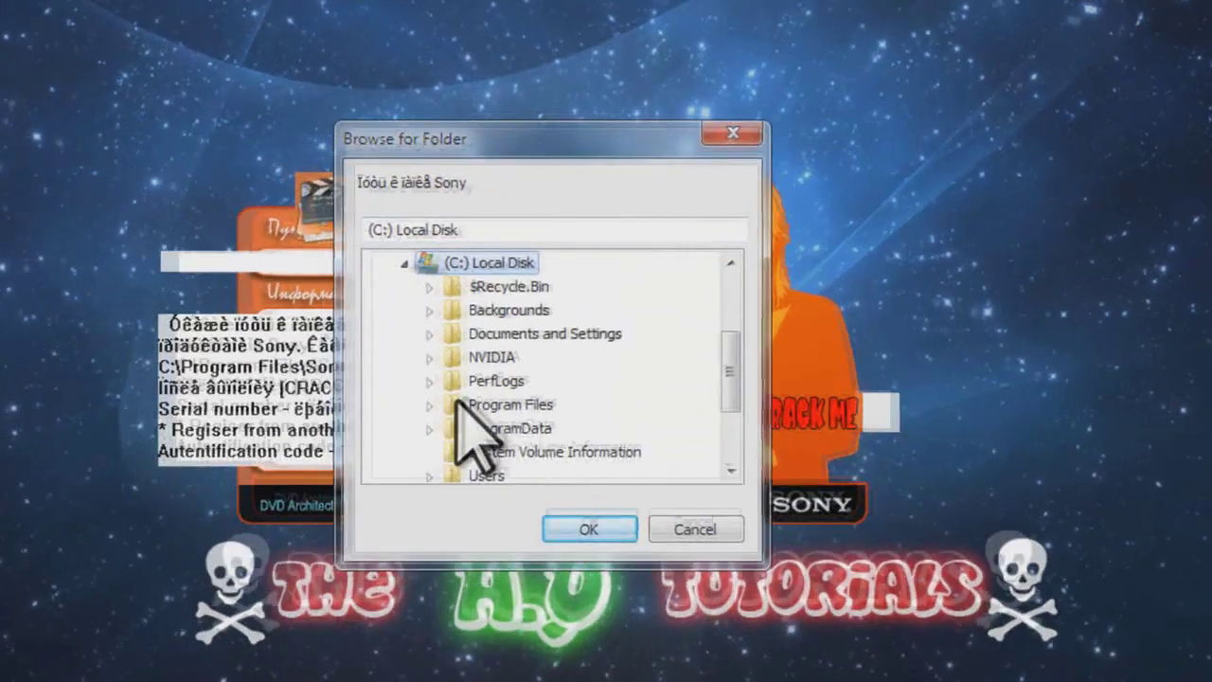
pyautogui.press('Down')
pyautogui.press('Down')
pyautogui.press('Down')
pyautogui.press('Down')
pyautogui.press('Down')
pyautogui.press('Down')
pyautogui.press('Right')
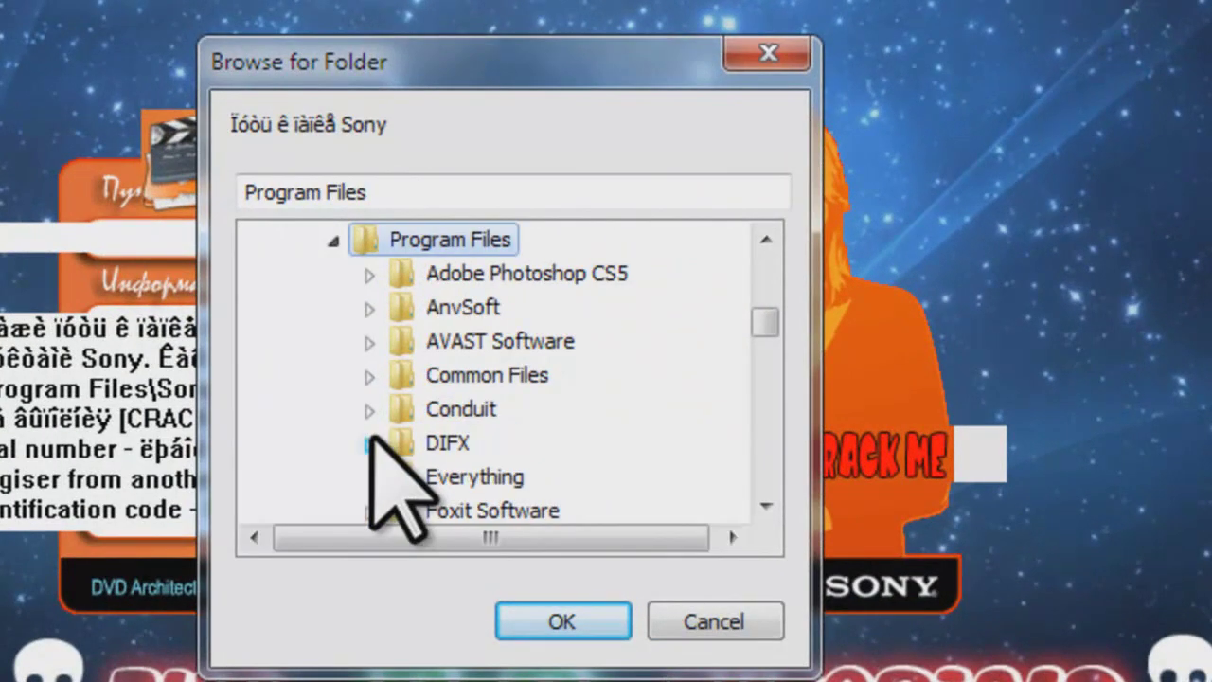
pyautogui.press('s')
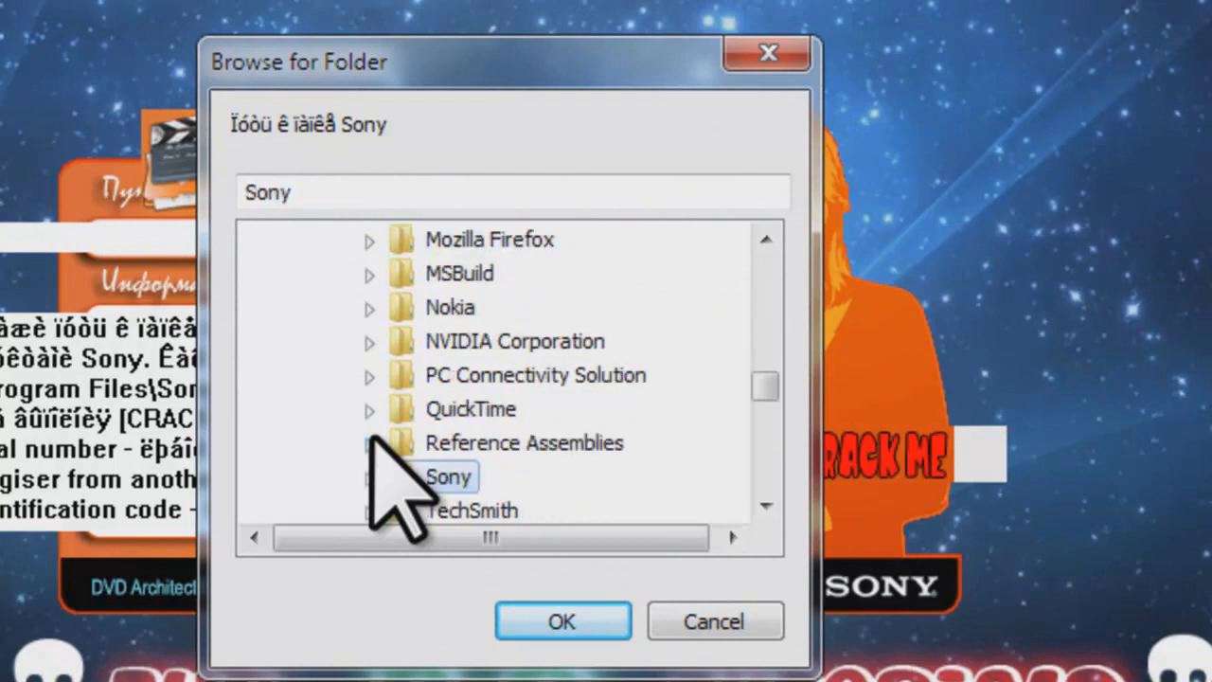
pyautogui.press('Right')
pyautogui.press('Down')
pyautogui.press('Down')
pyautogui.press('Return')
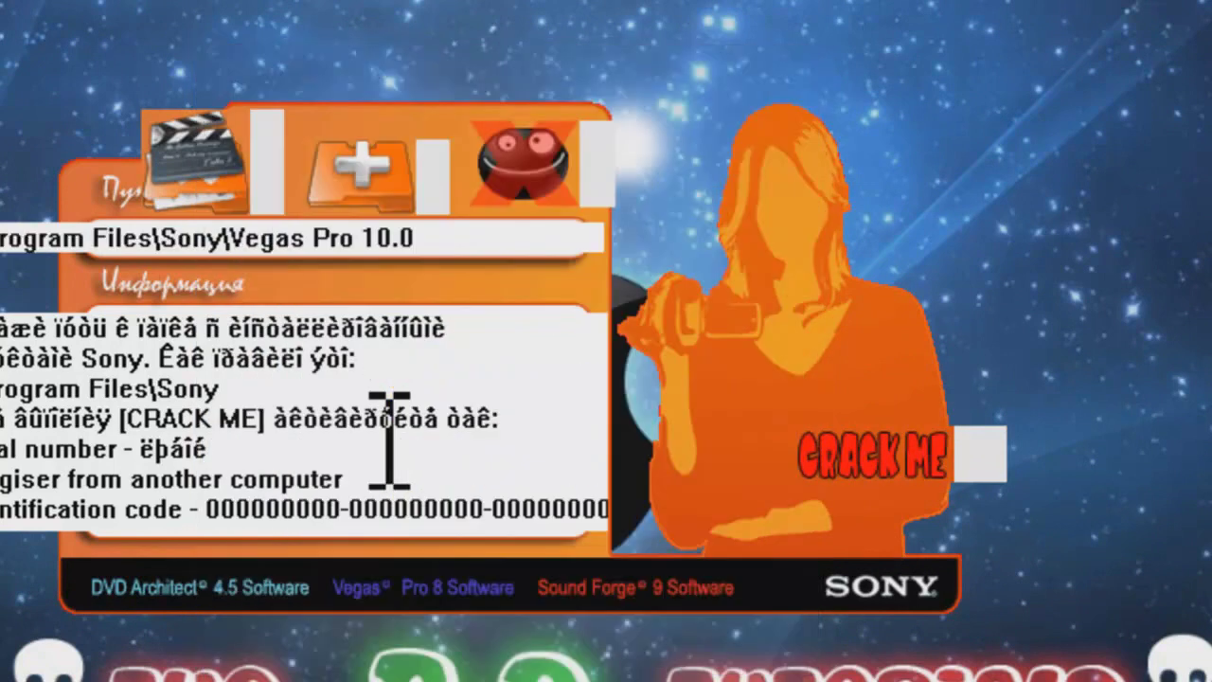
# - View the patch tool's notes, dismiss the reopened folder chooser, and select Keygen.exe in the archive
pyautogui.click(365, 180)
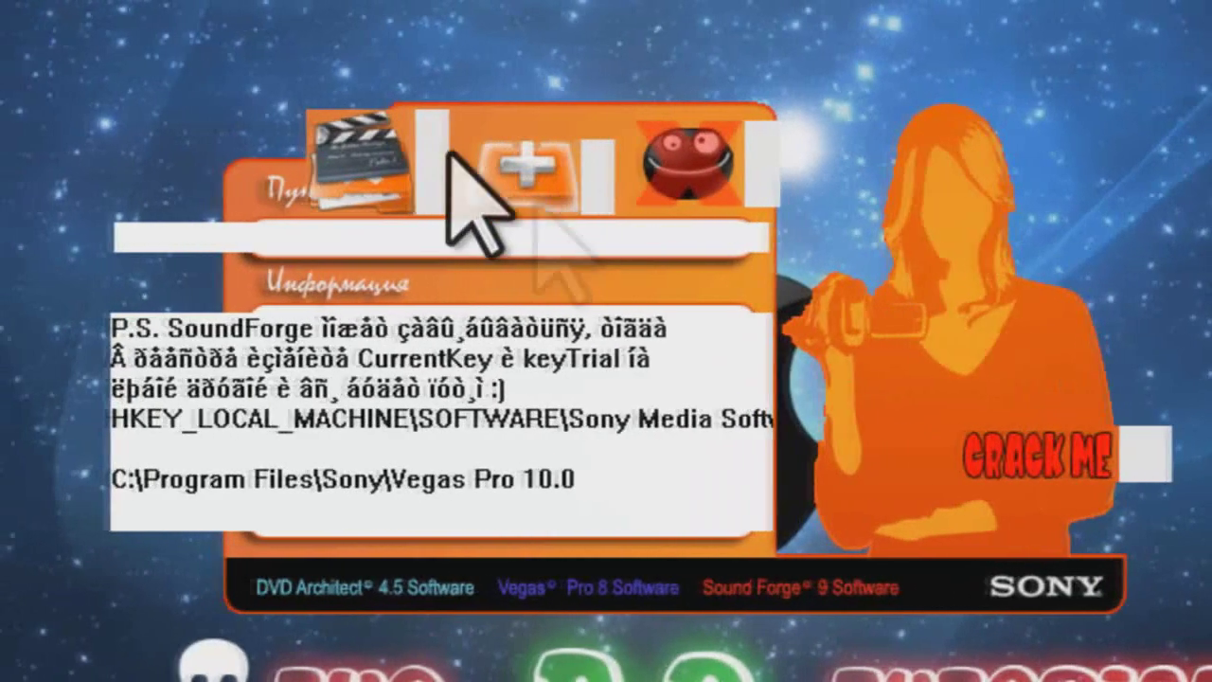
pyautogui.click(379, 194)
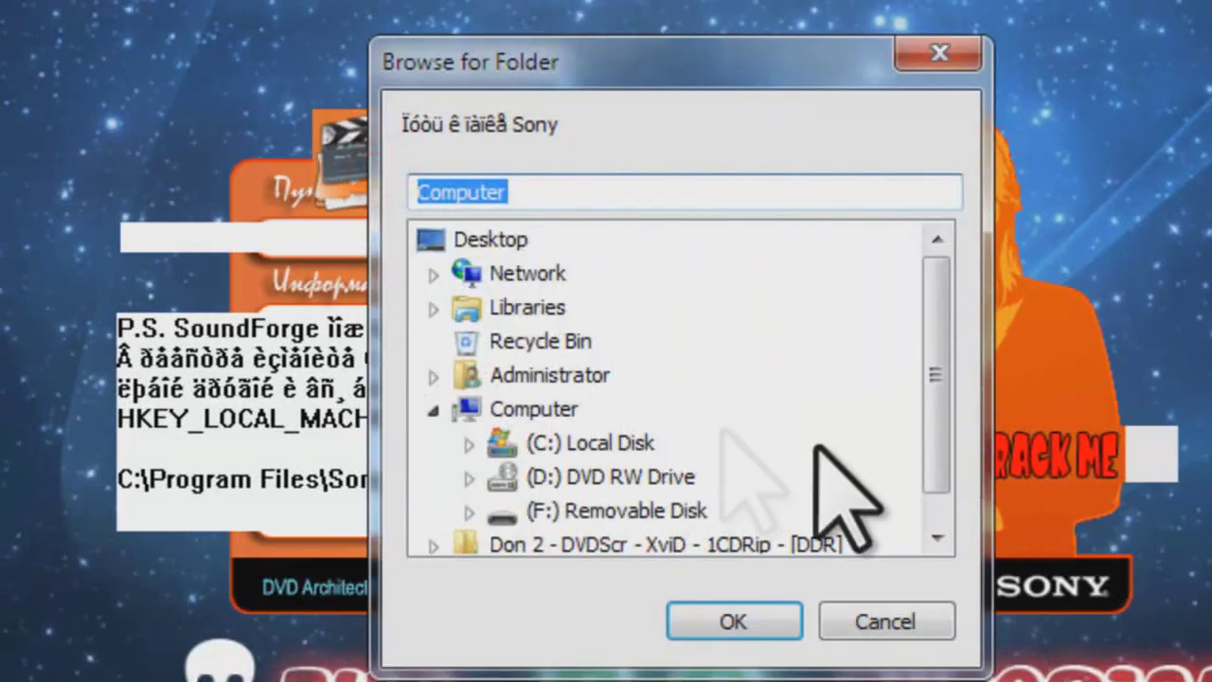
pyautogui.click(857, 617)
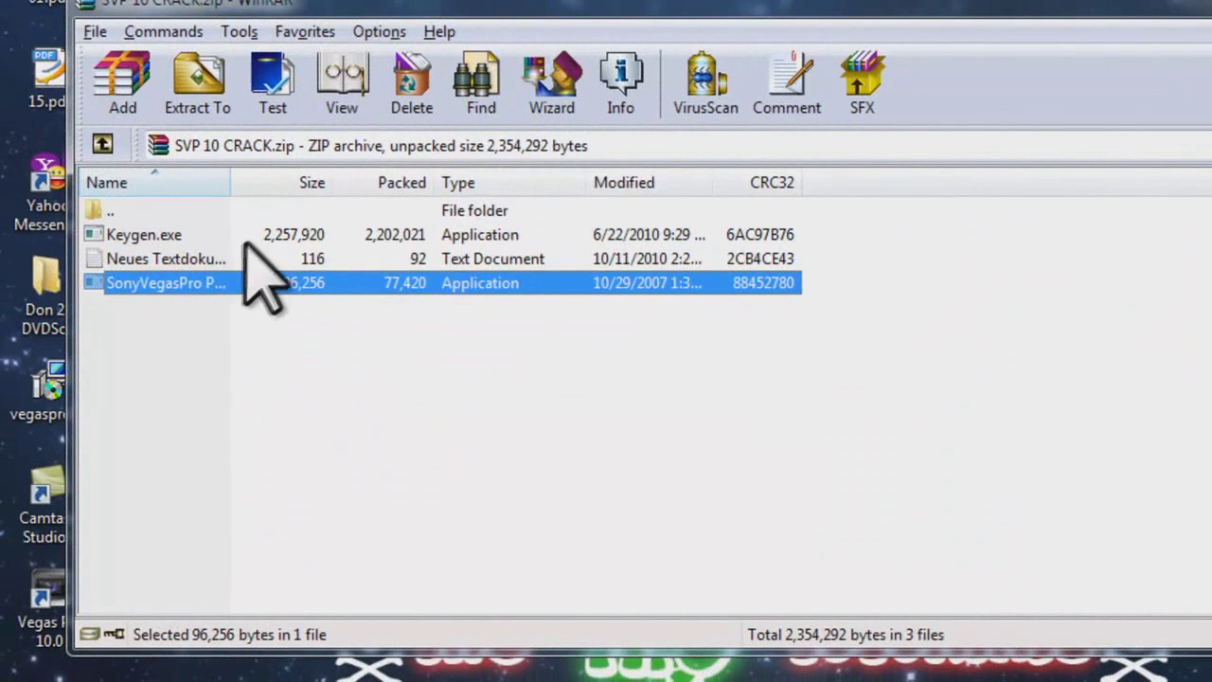
pyautogui.click(248, 234)
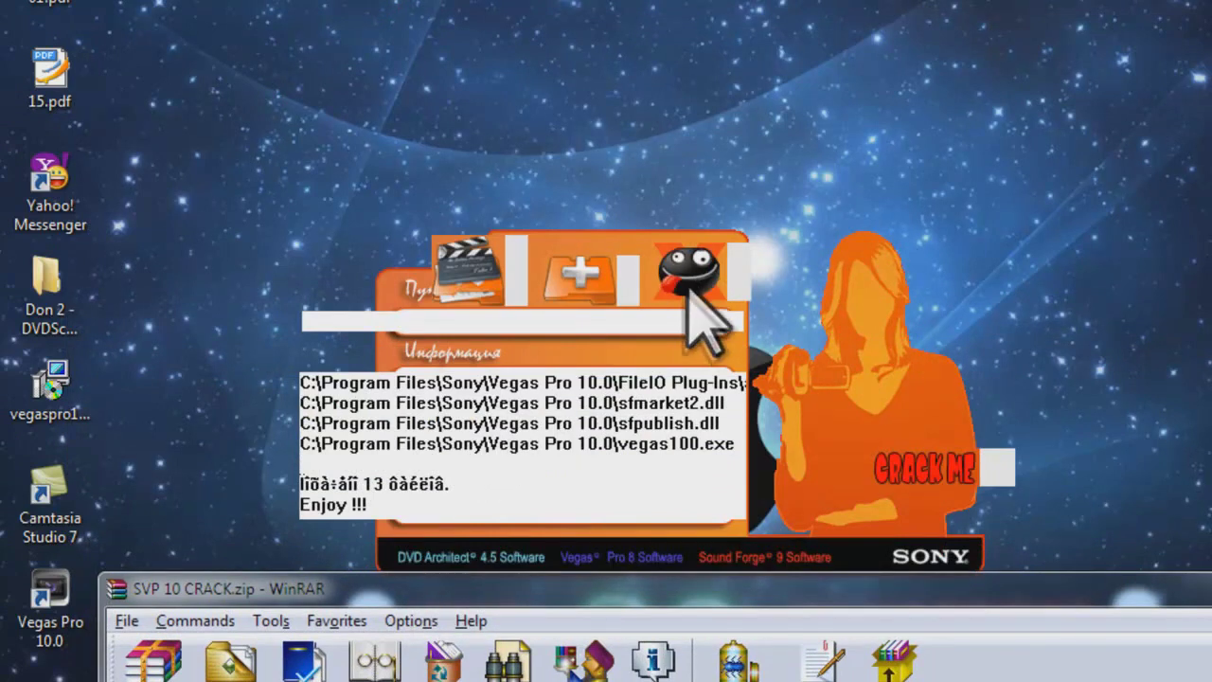
# - Close the patch tool, then run Keygen.exe and dismiss its splash and sound-settings windows
pyautogui.click(691, 280)
pyautogui.moveTo(598, 584); pyautogui.dragTo(676, 167)
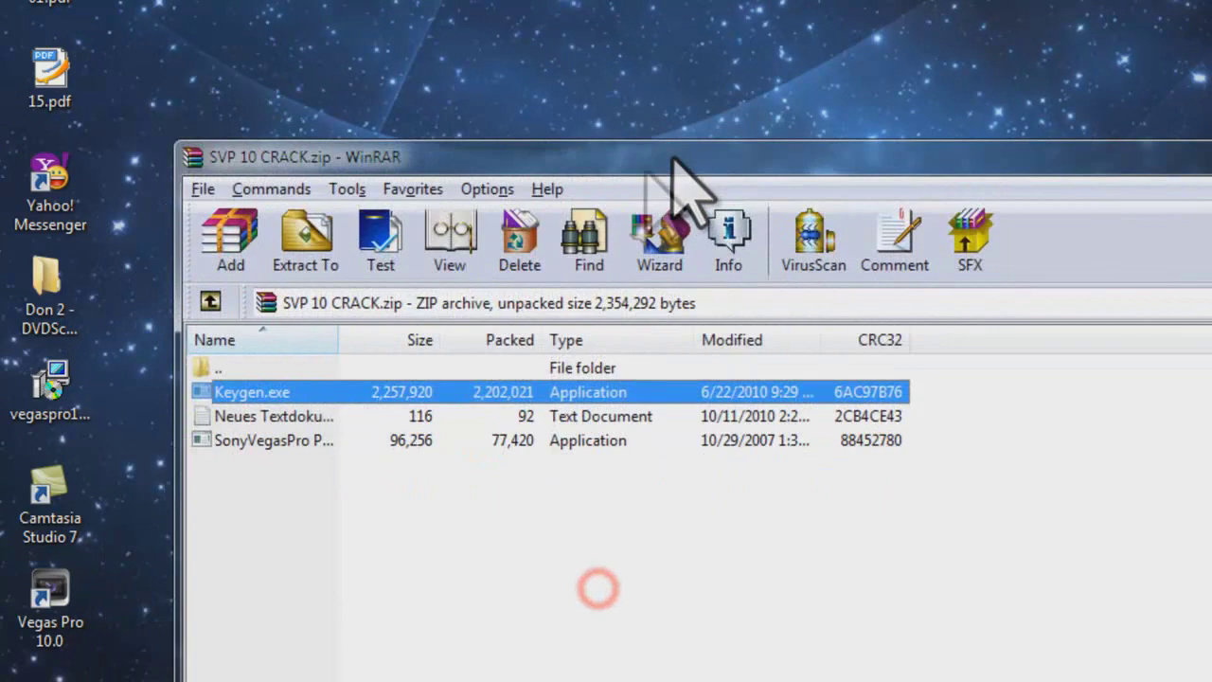
pyautogui.doubleClick(472, 391)
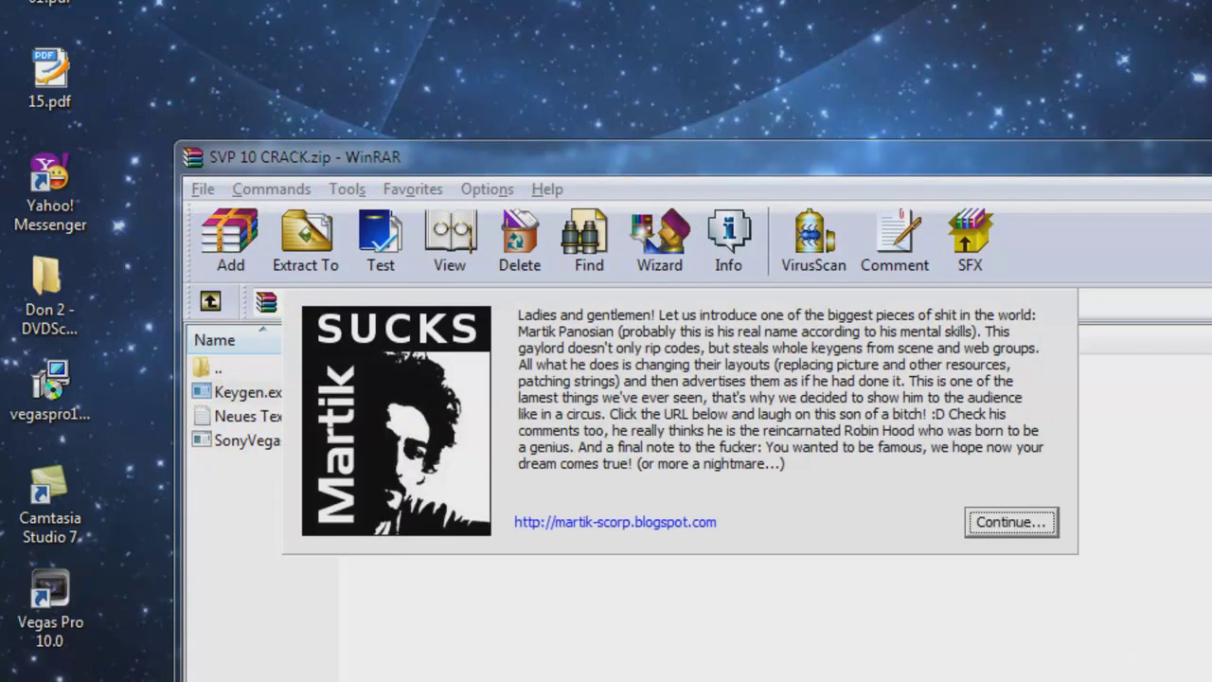
pyautogui.click(1031, 529)
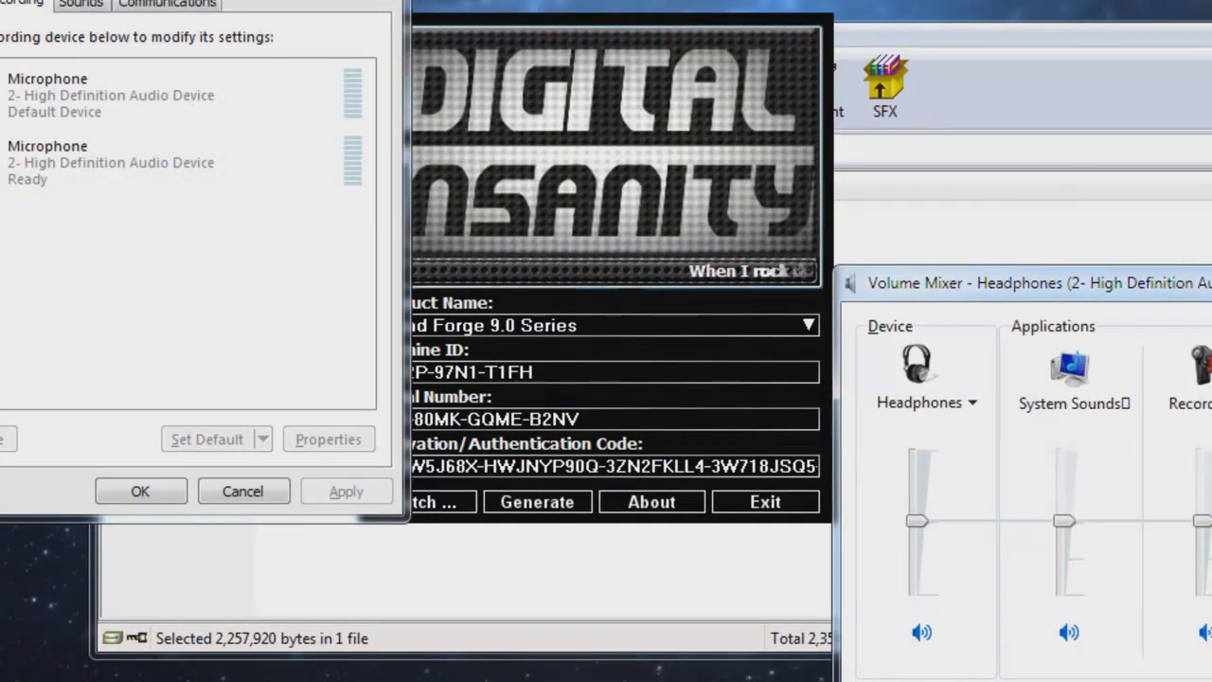
pyautogui.click(231, 495)
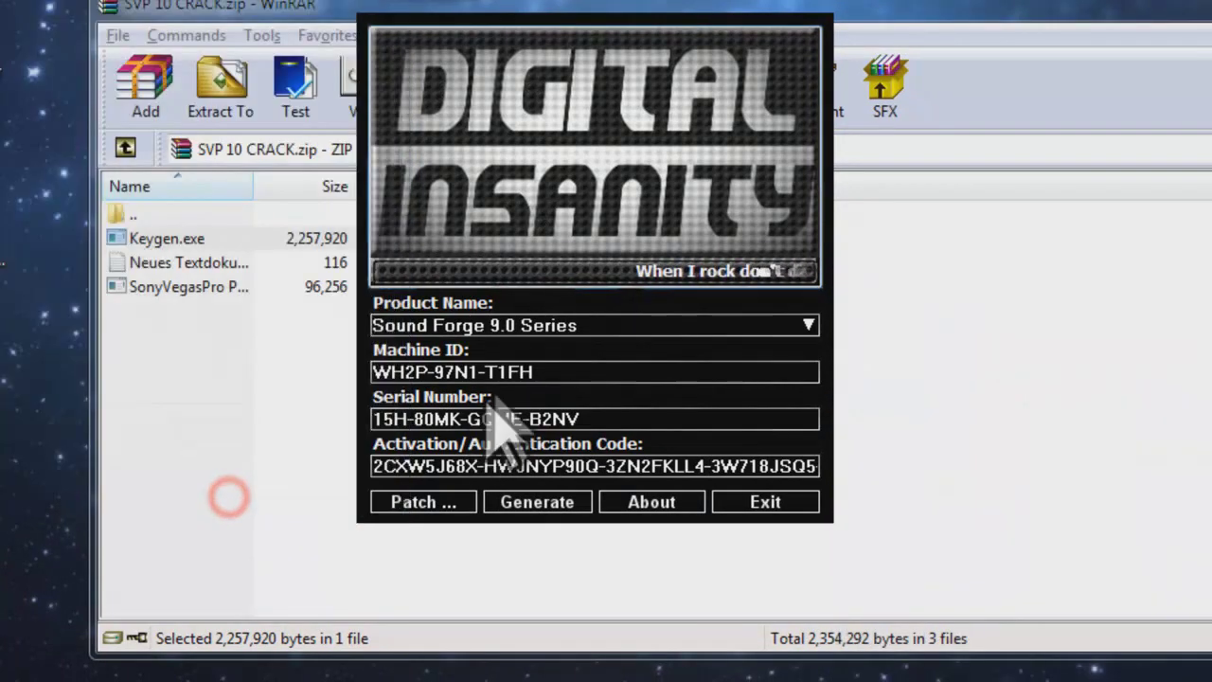
# - Choose Vegas Pro 9.0 (32 and 64 bit) Series and generate a serial and activation code
pyautogui.click(493, 322)
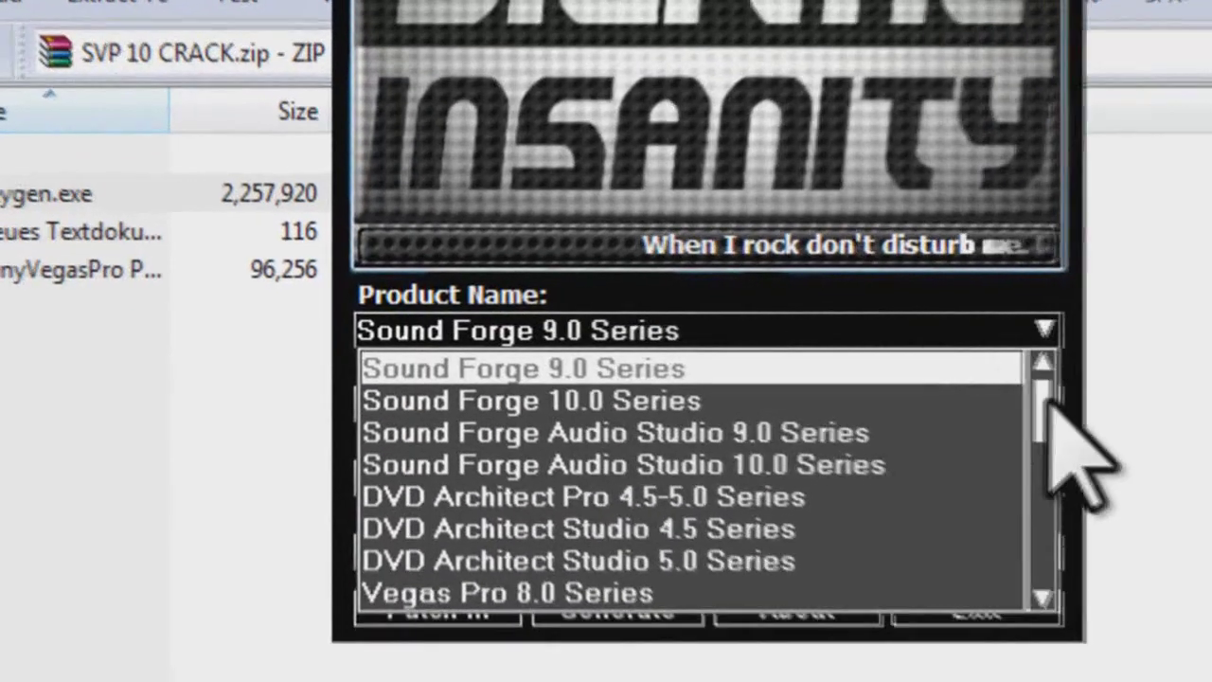
pyautogui.moveTo(807, 370); pyautogui.dragTo(807, 415)
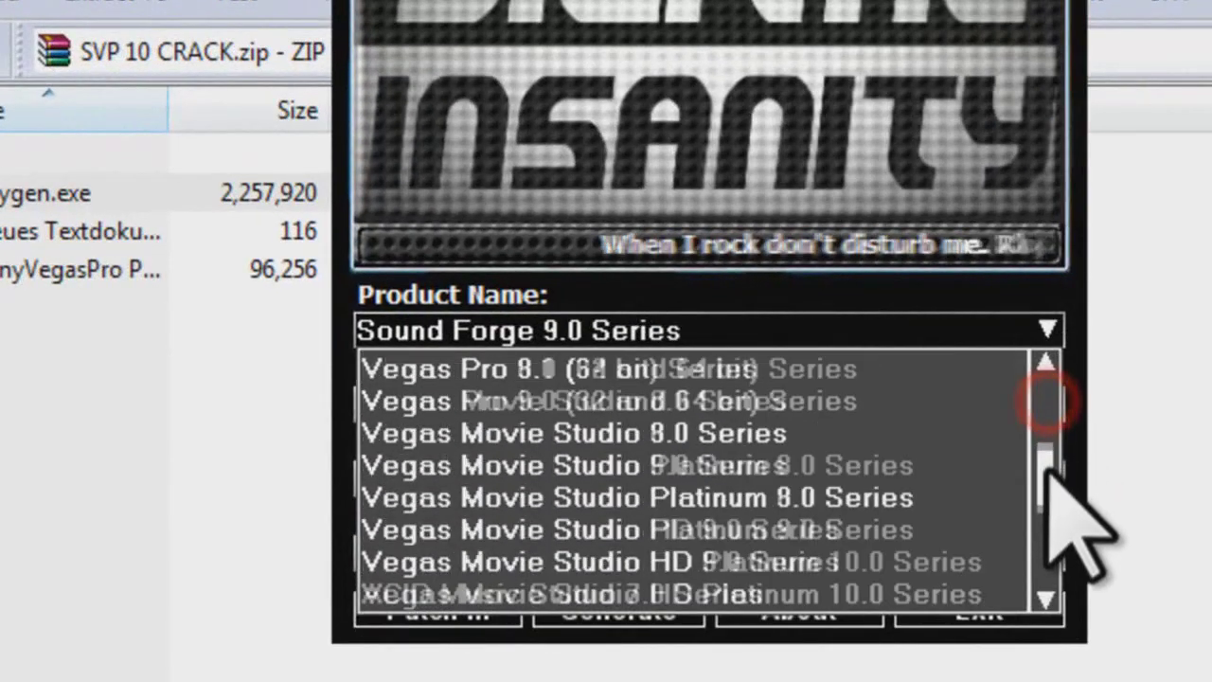
pyautogui.moveTo(1047, 455); pyautogui.dragTo(906, 433)
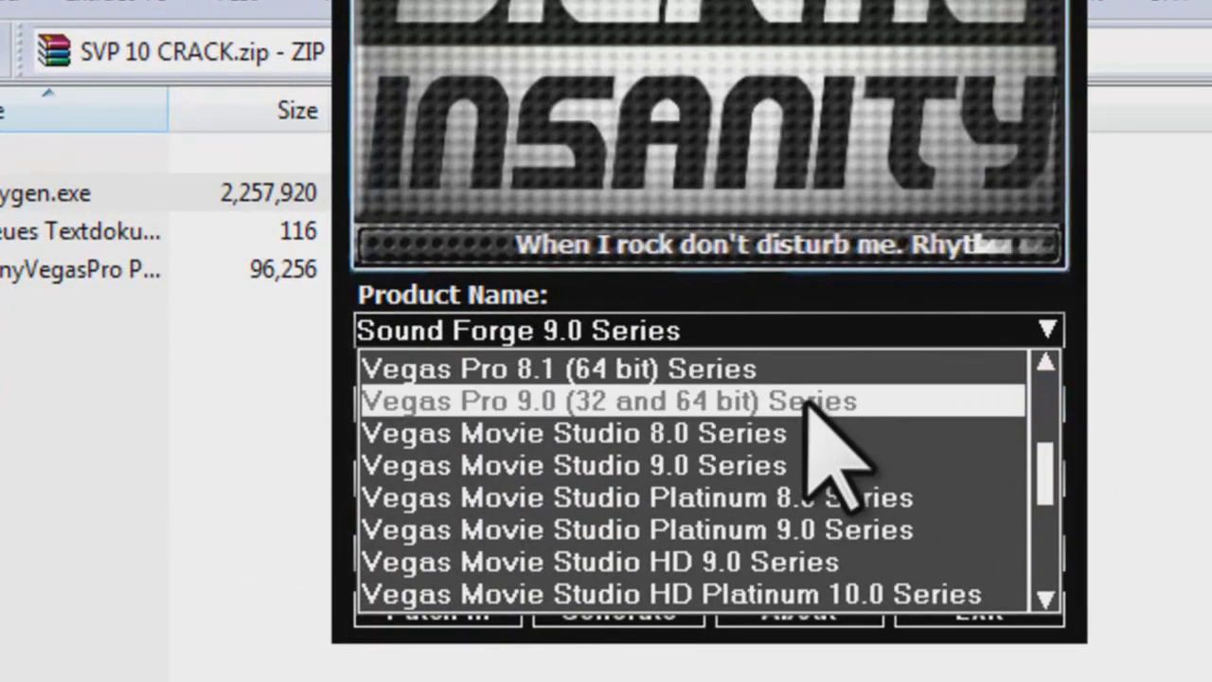
pyautogui.click(807, 401)
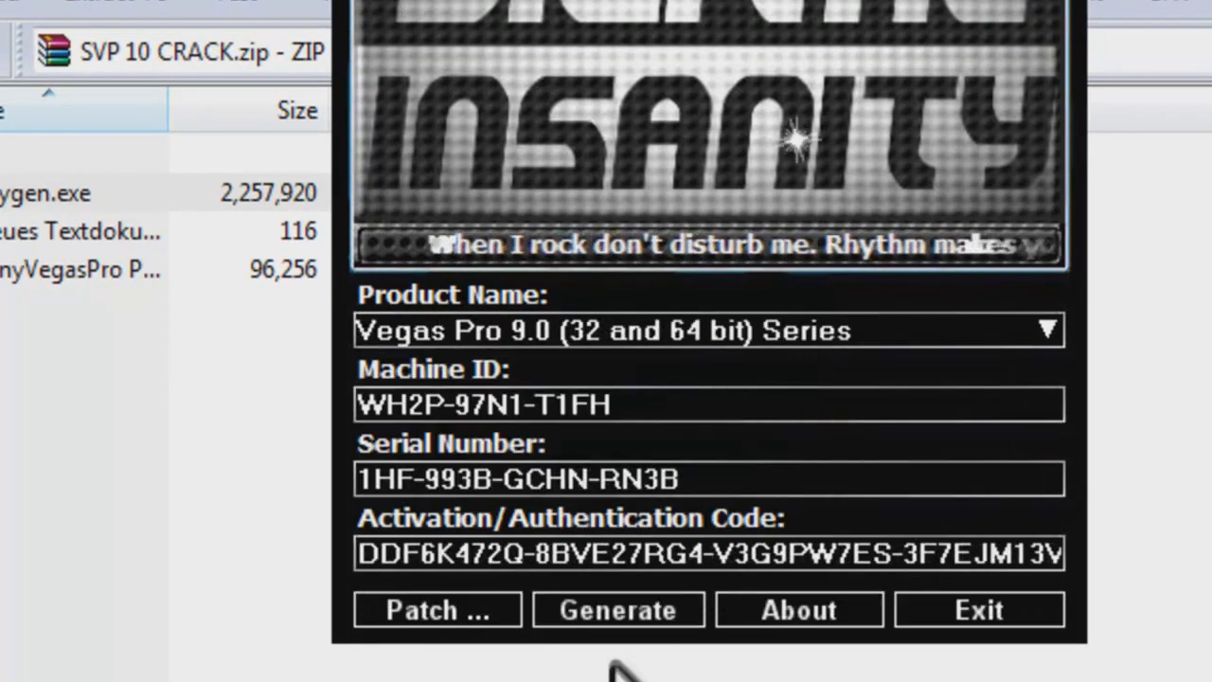
pyautogui.click(618, 611)
# - Regenerate the codes and start Patch, browsing Program Files to the Sony folder
pyautogui.click(618, 611)
pyautogui.click(469, 614)
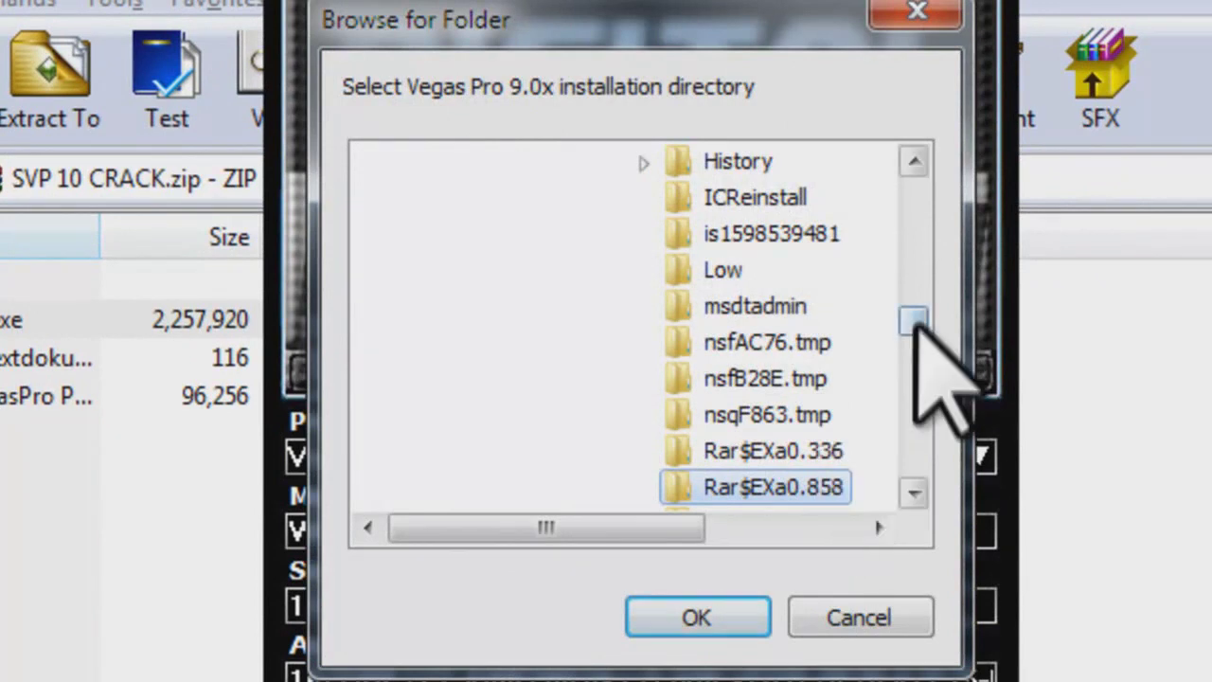
pyautogui.moveTo(914, 322); pyautogui.dragTo(910, 210)
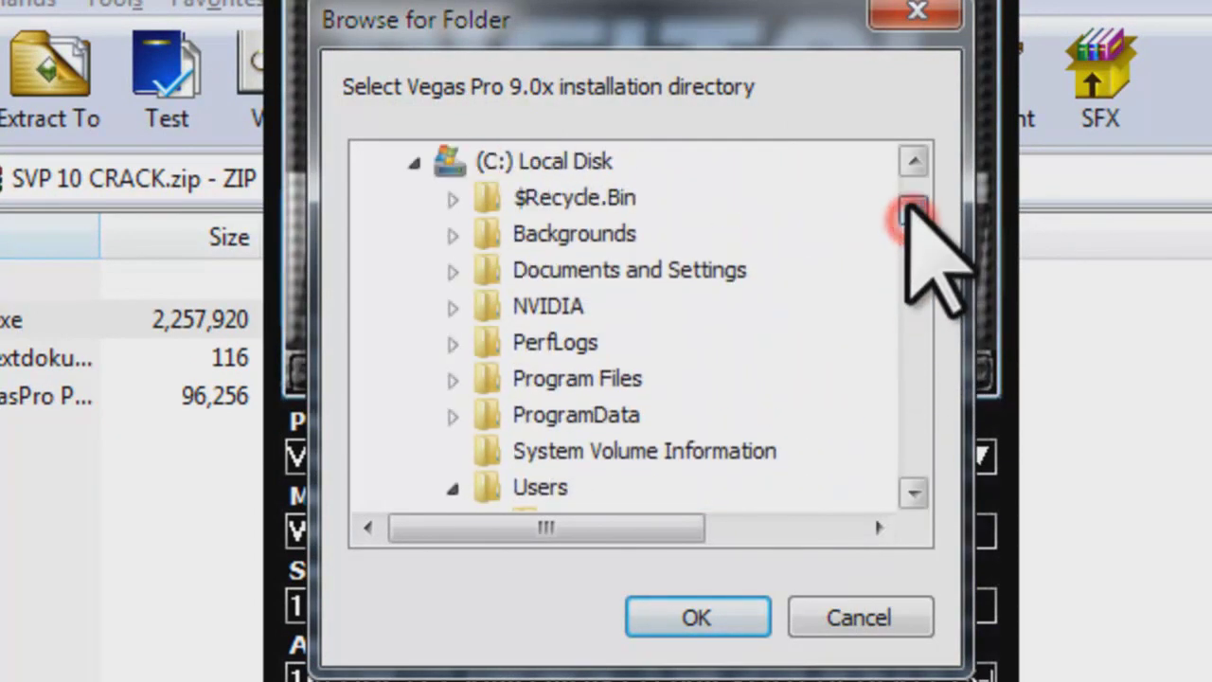
pyautogui.moveTo(908, 202); pyautogui.dragTo(908, 221)
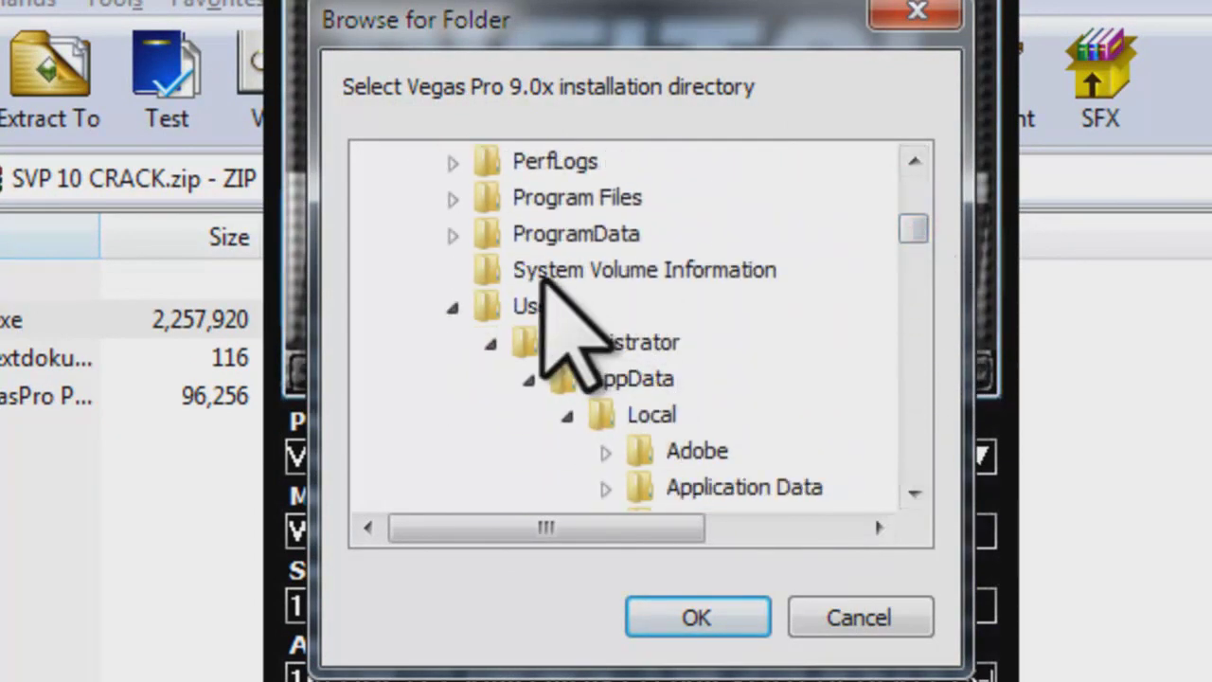
pyautogui.click(577, 203)
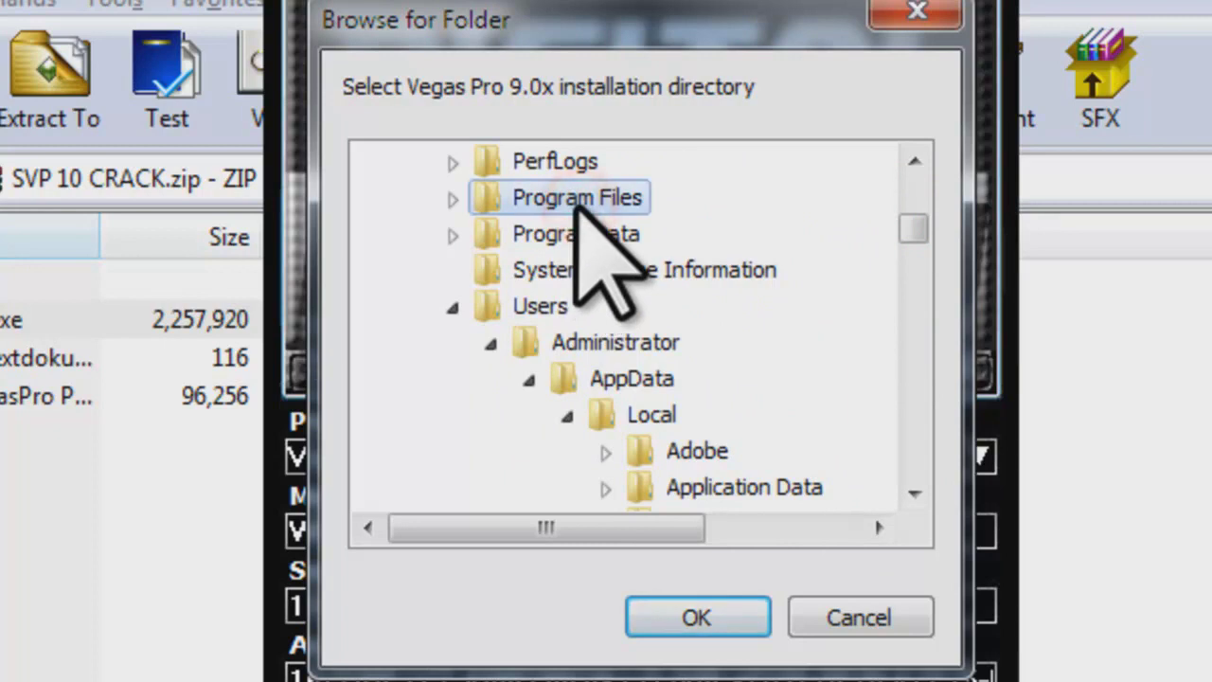
pyautogui.press('s')
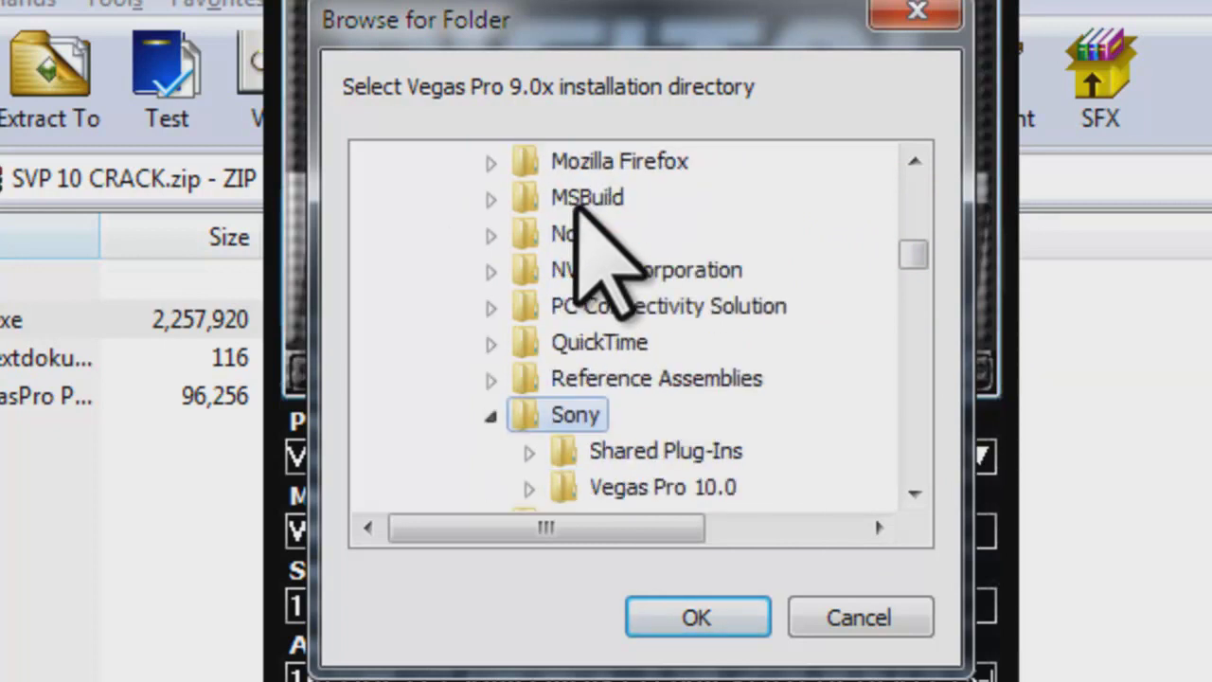
pyautogui.press('Down')
pyautogui.press('Return')
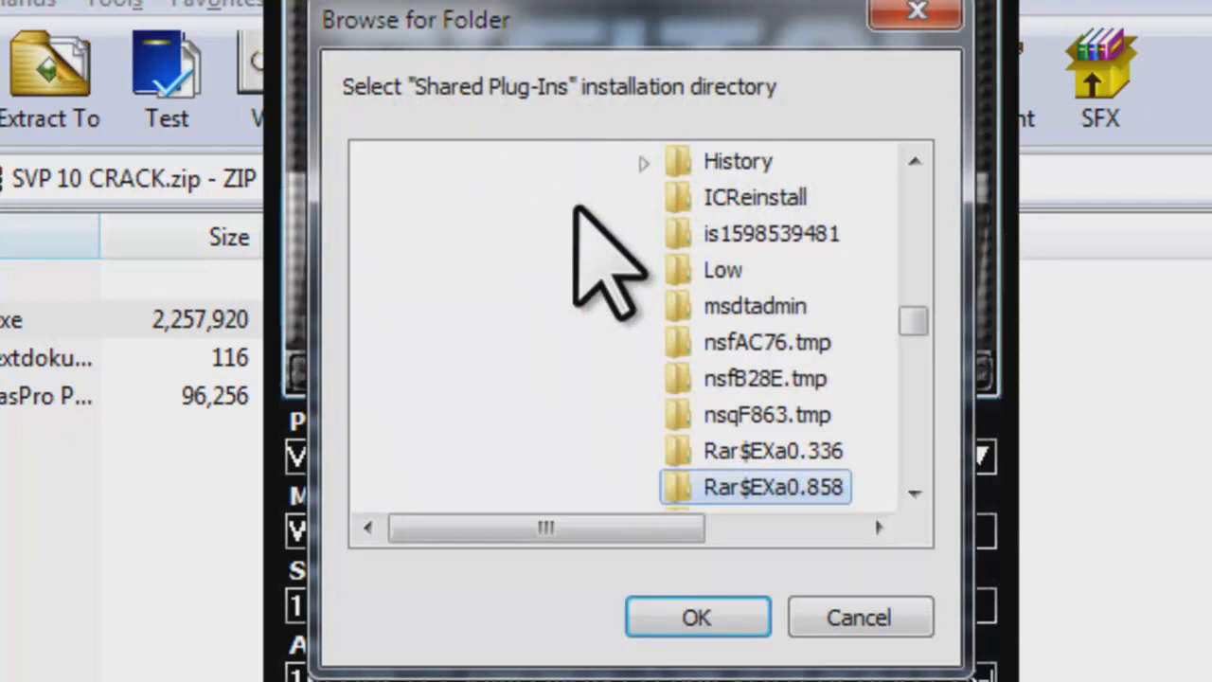
# - Re-navigate to Program Files\Sony\Vegas Pro 10.0 and confirm to run the patch
pyautogui.press('Up')
pyautogui.press('Up')
pyautogui.press('Up')
pyautogui.press('Up')
pyautogui.press('Up')
pyautogui.press('Up')
pyautogui.press('Up')
pyautogui.press('Up')
pyautogui.press('Up')
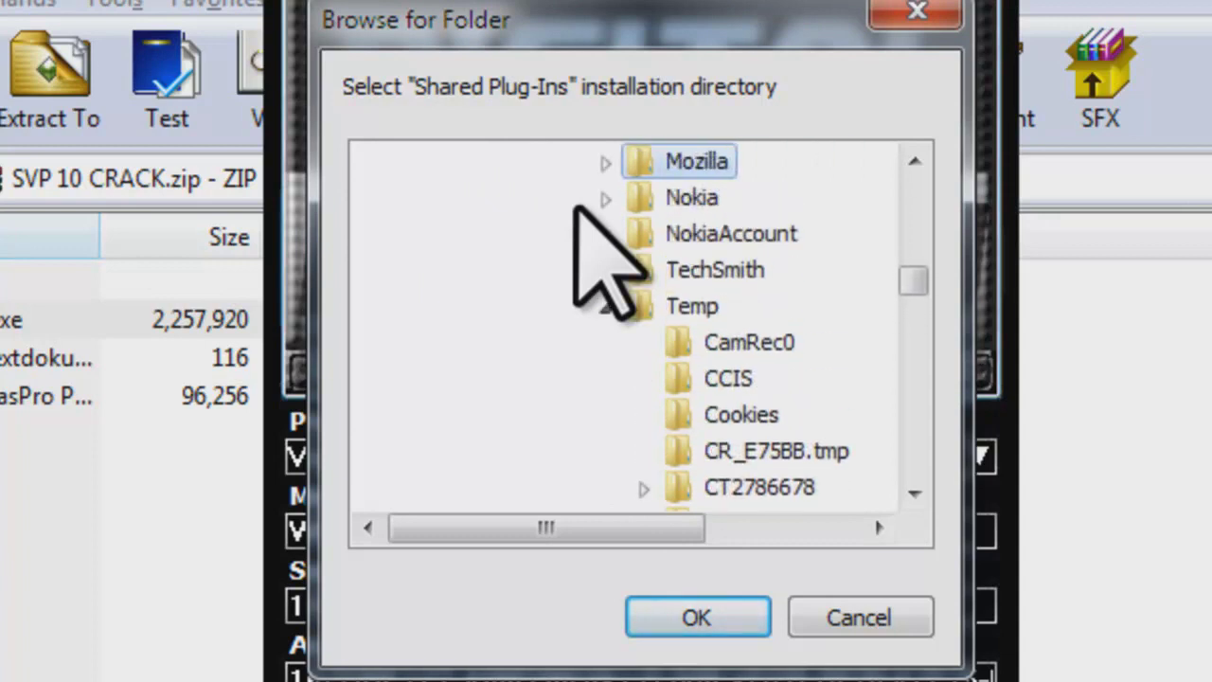
pyautogui.press('Up')
pyautogui.press('Up')
pyautogui.press('Up')
pyautogui.press('Up')
pyautogui.press('Up')
pyautogui.press('Up')
pyautogui.press('Up')
pyautogui.press('Up')
pyautogui.press('Up')
pyautogui.press('Up')
pyautogui.press('Up')
pyautogui.press('Up')
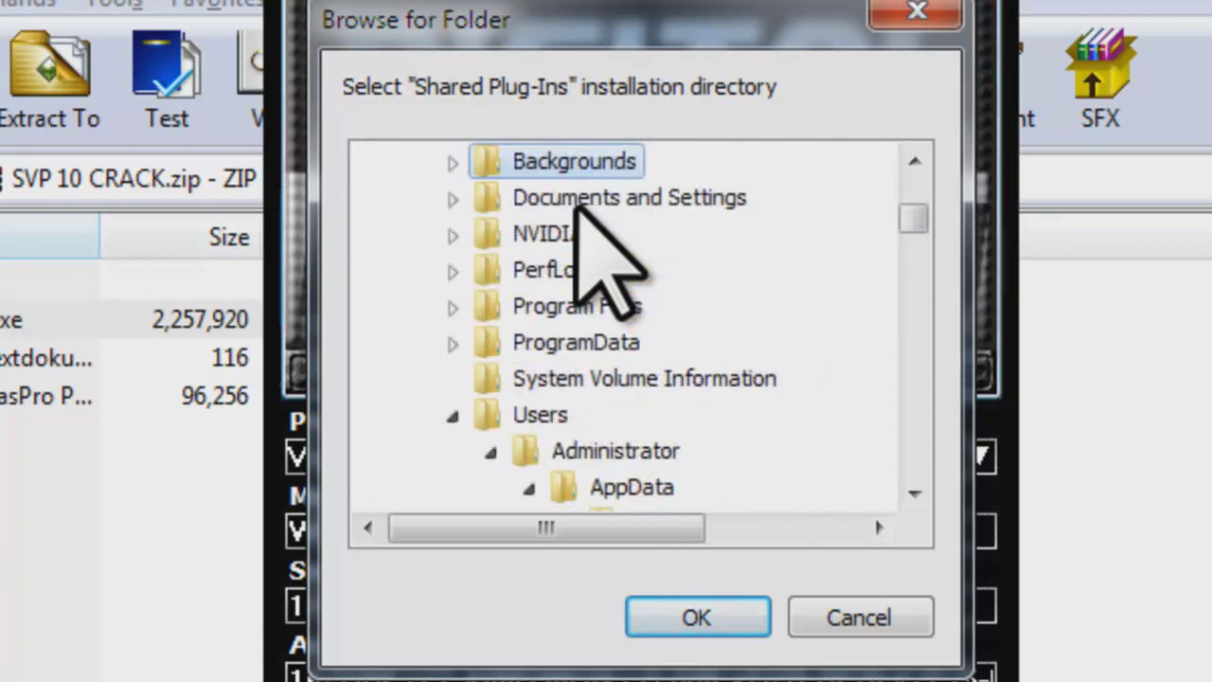
pyautogui.press('Down')
pyautogui.press('Down')
pyautogui.press('Down')
pyautogui.press('Down')
pyautogui.press('Right')
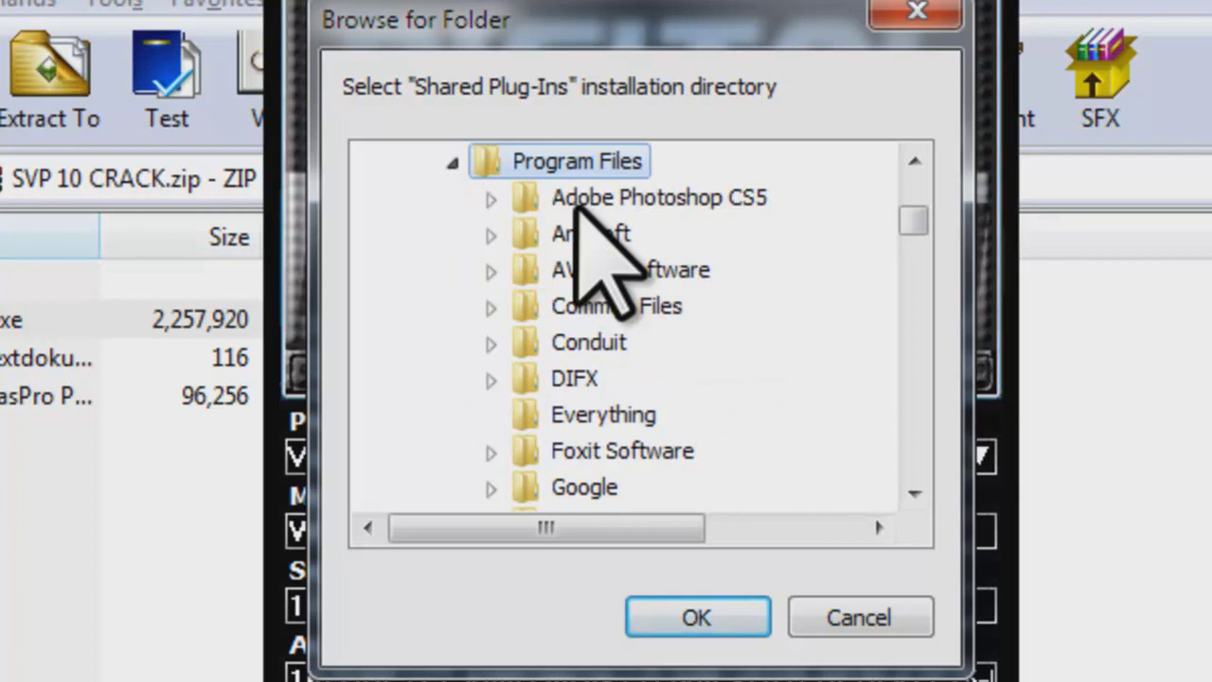
pyautogui.press('Down')
pyautogui.press('Down')
pyautogui.press('Down')
pyautogui.press('Right')
pyautogui.press('Down')
pyautogui.press('Down')
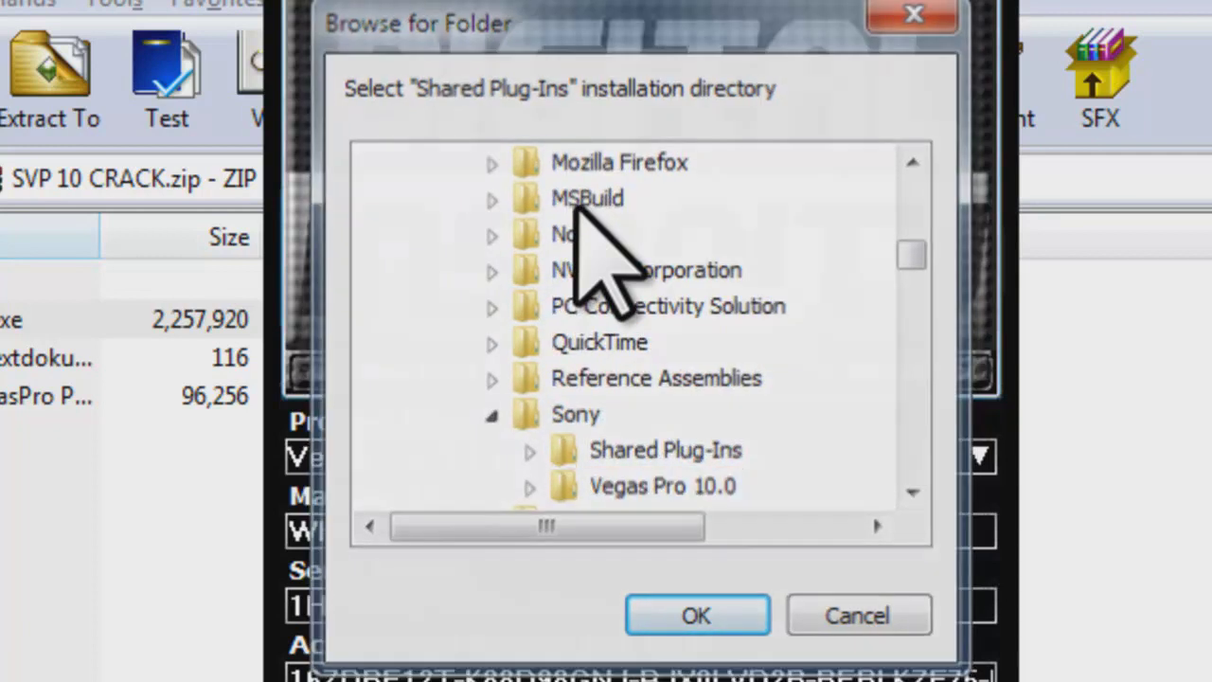
pyautogui.press('Return')
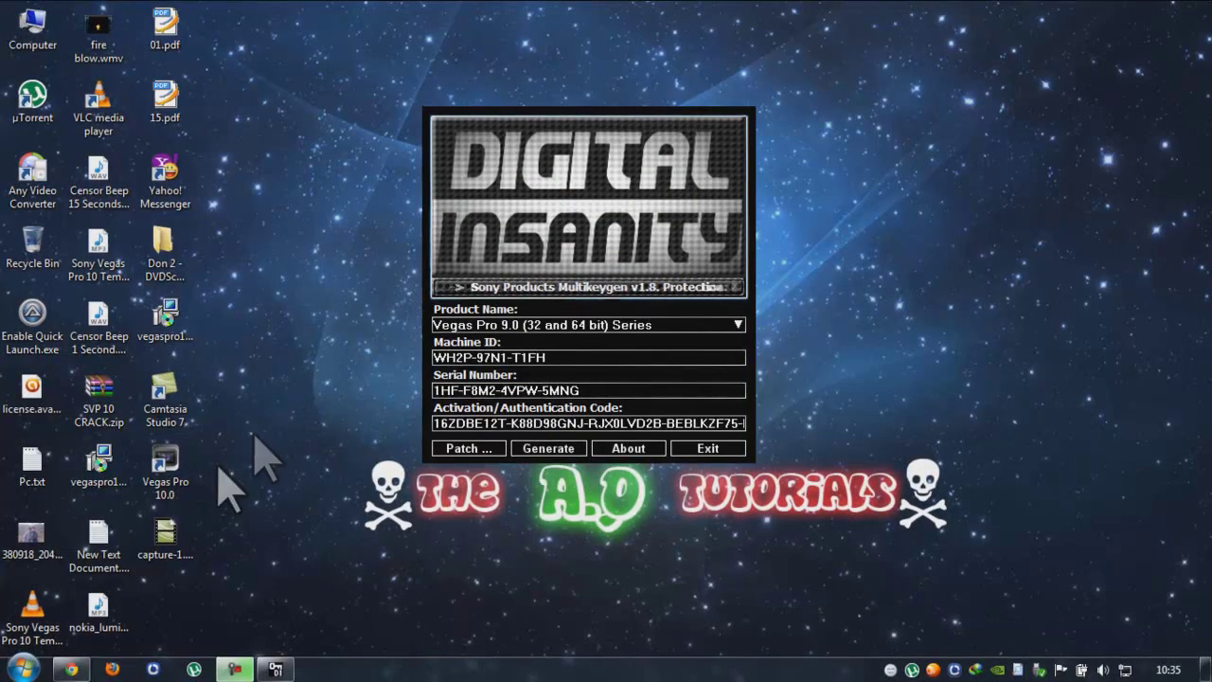
# - Launch Vegas Pro 10.0 and paste the keygen serial, replacing its HF prefix with R8
pyautogui.doubleClick(189, 474)
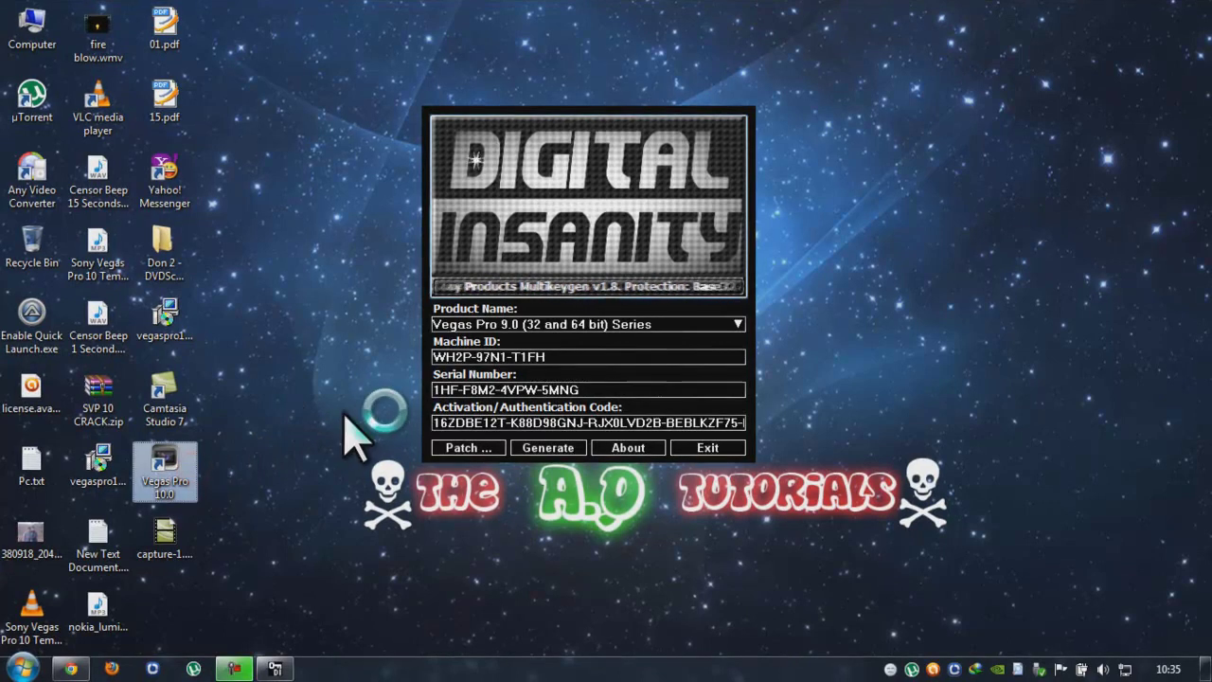
pyautogui.click(674, 557)
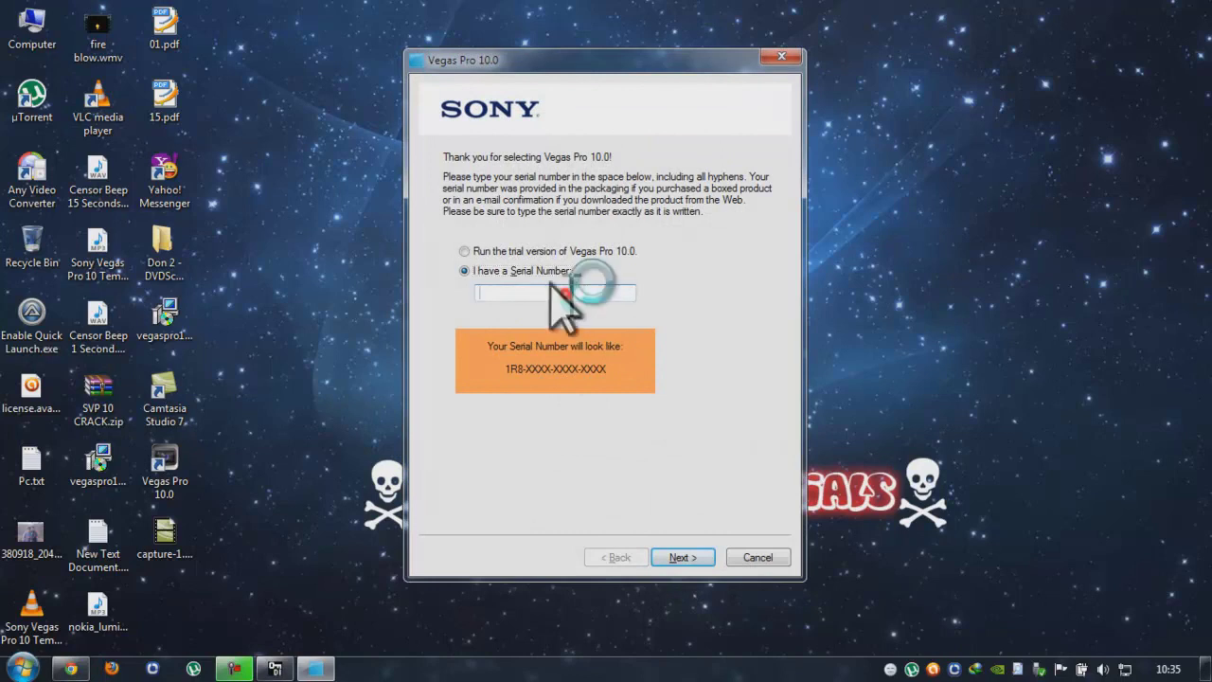
pyautogui.moveTo(536, 60); pyautogui.dragTo(893, 9)
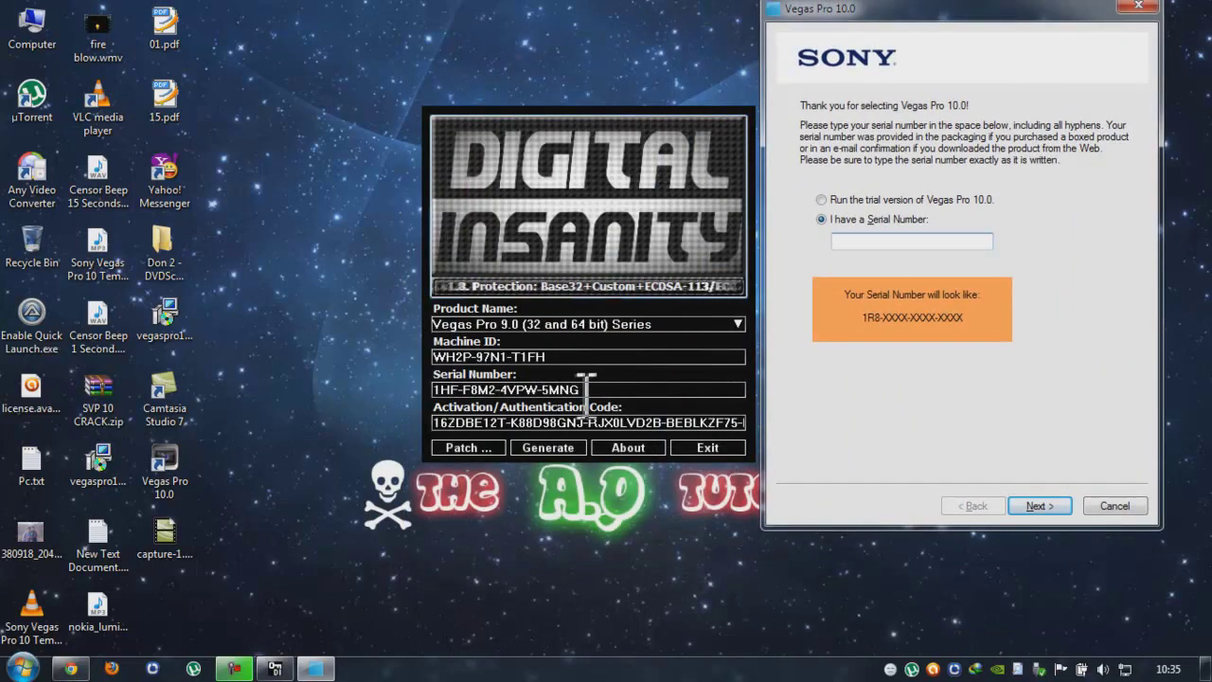
pyautogui.moveTo(588, 389); pyautogui.dragTo(428, 391)
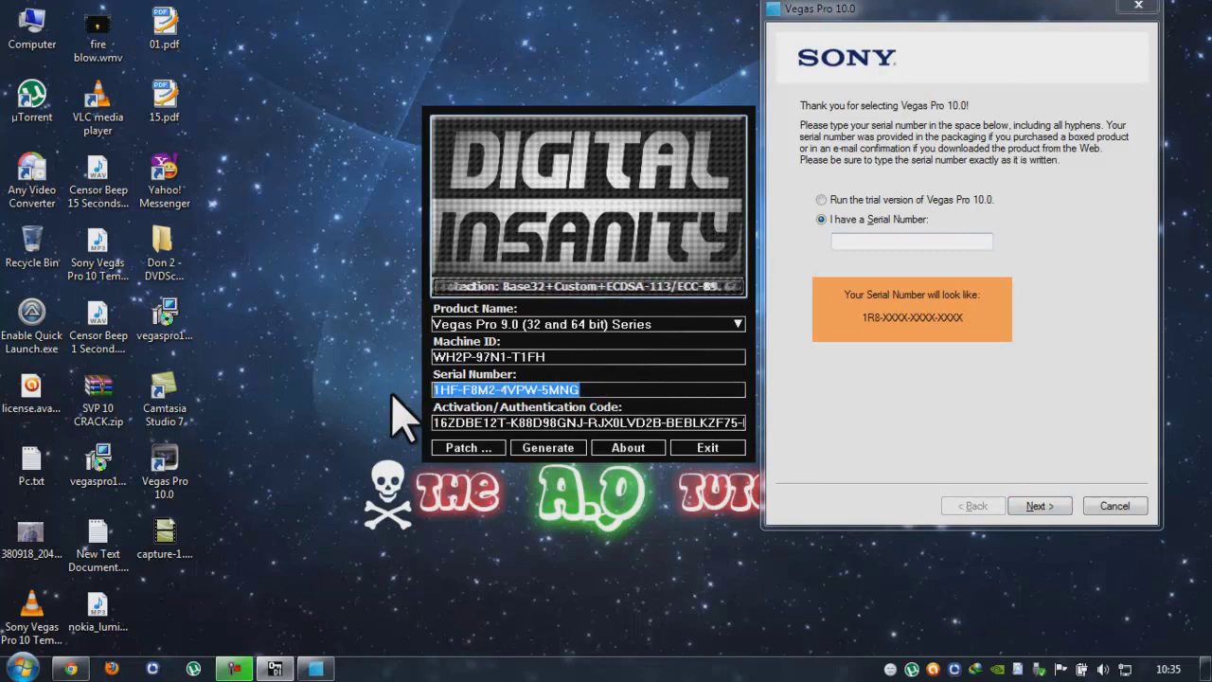
pyautogui.click(891, 241)
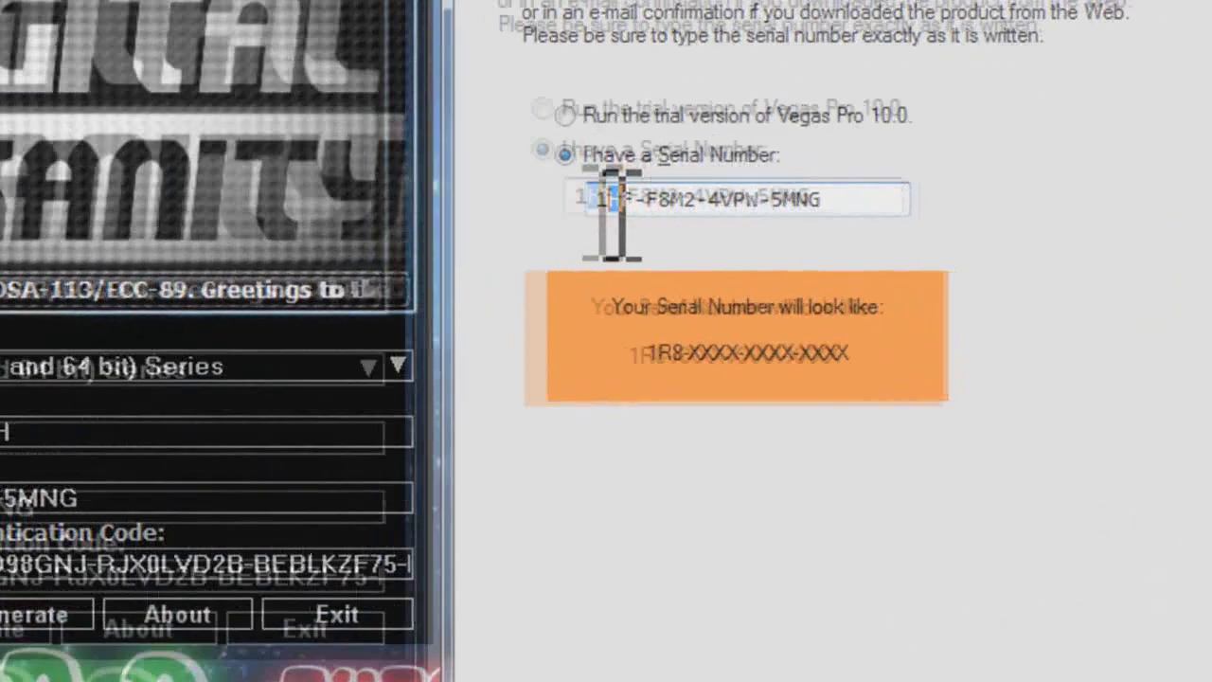
pyautogui.click(858, 244)
pyautogui.moveTo(582, 201); pyautogui.dragTo(574, 201)
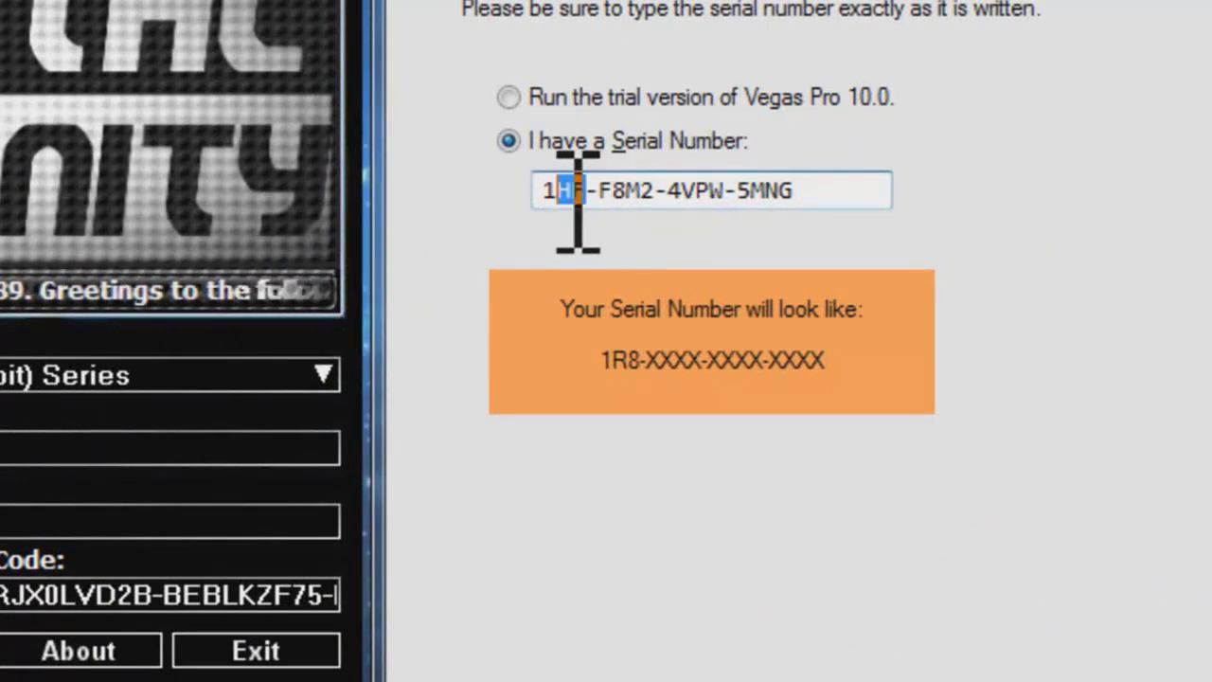
pyautogui.write('R8')
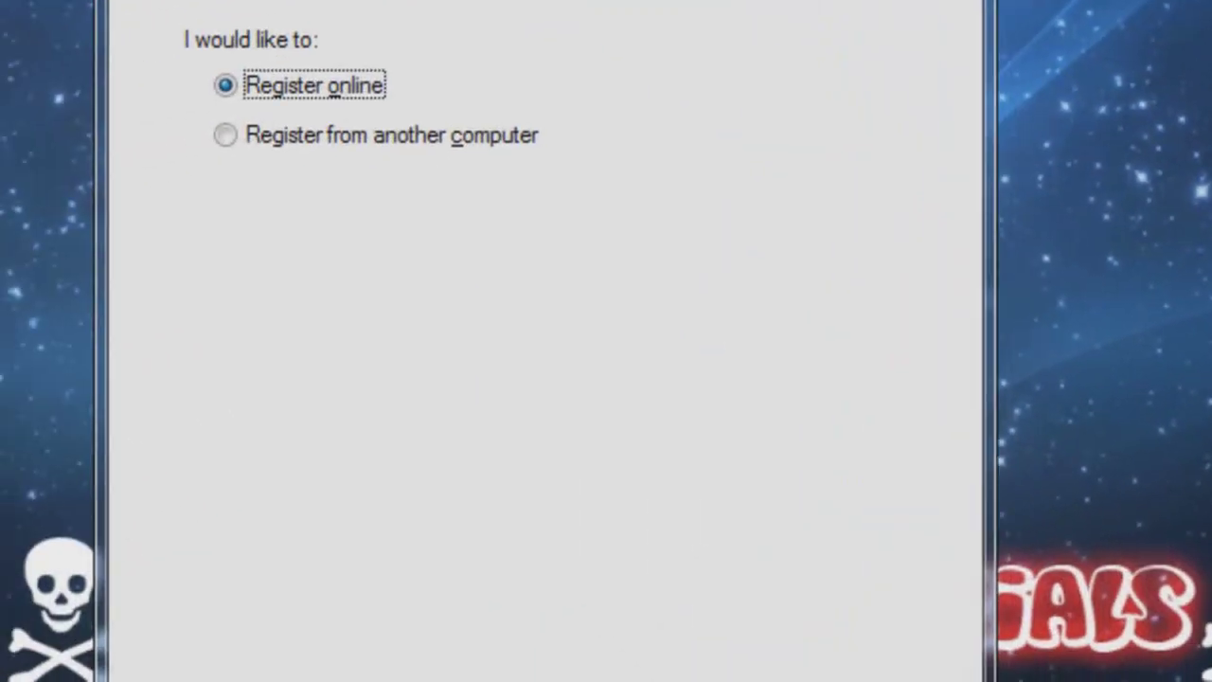
# - Choose online registration and fill in country American Samoa, company and address fields
pyautogui.click(320, 66)
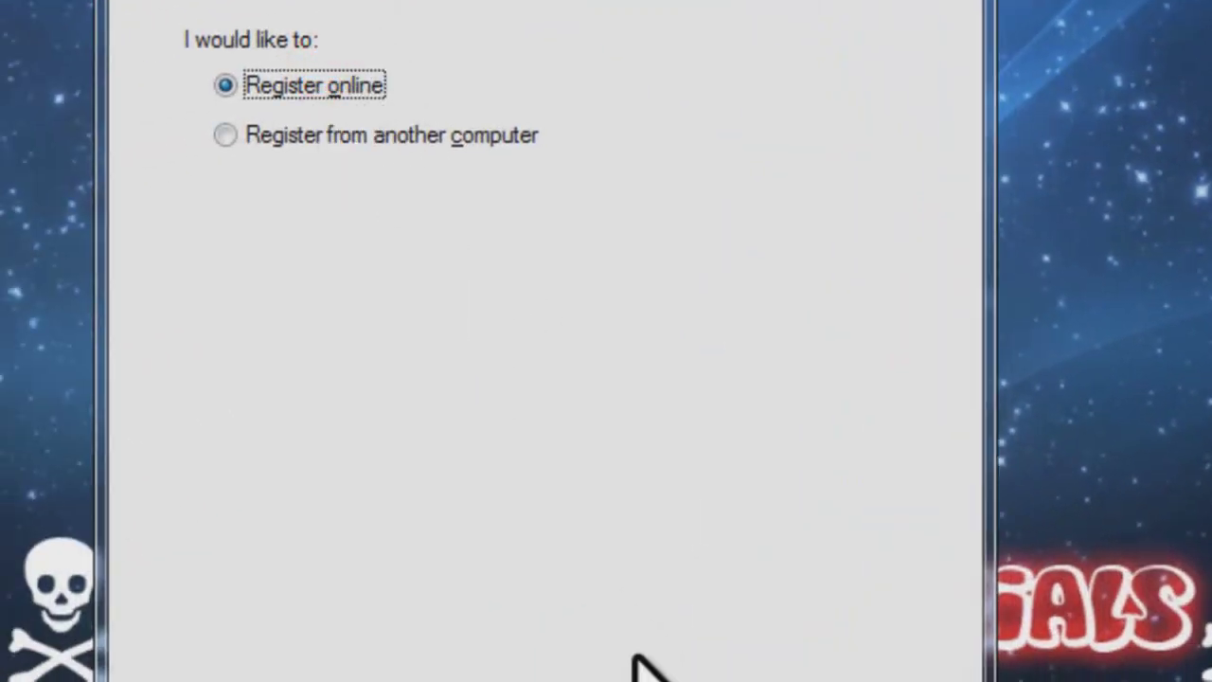
pyautogui.click(692, 663)
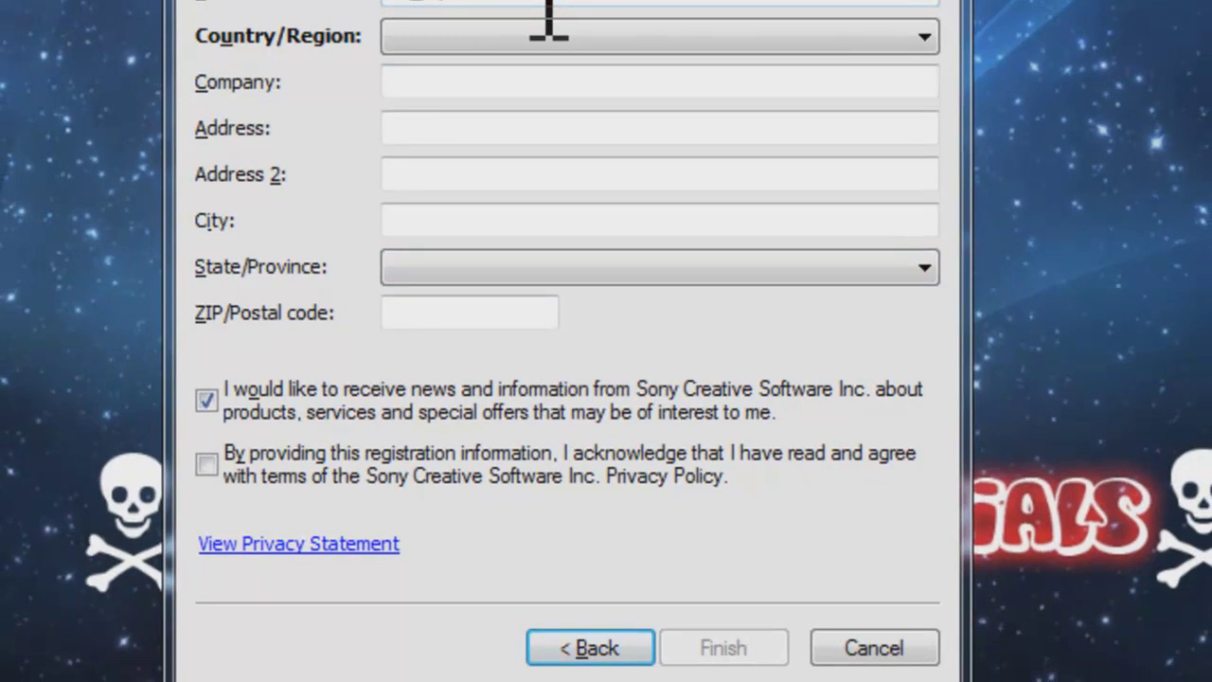
pyautogui.press('Tab')
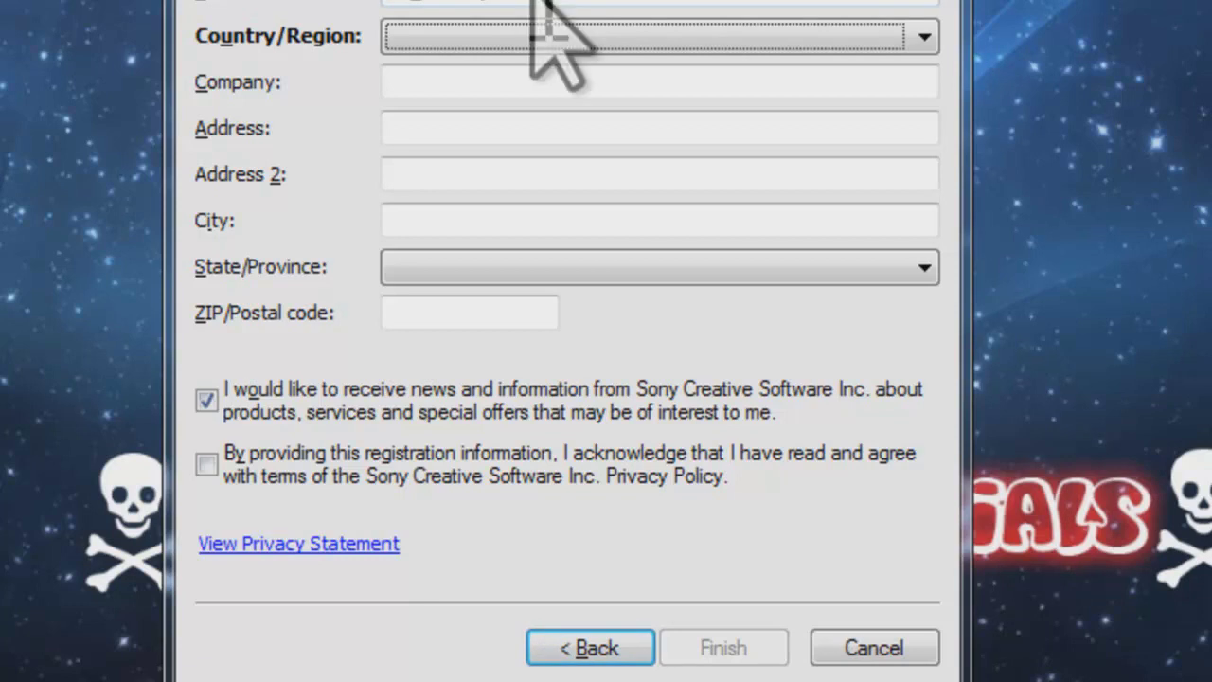
pyautogui.click(647, 48)
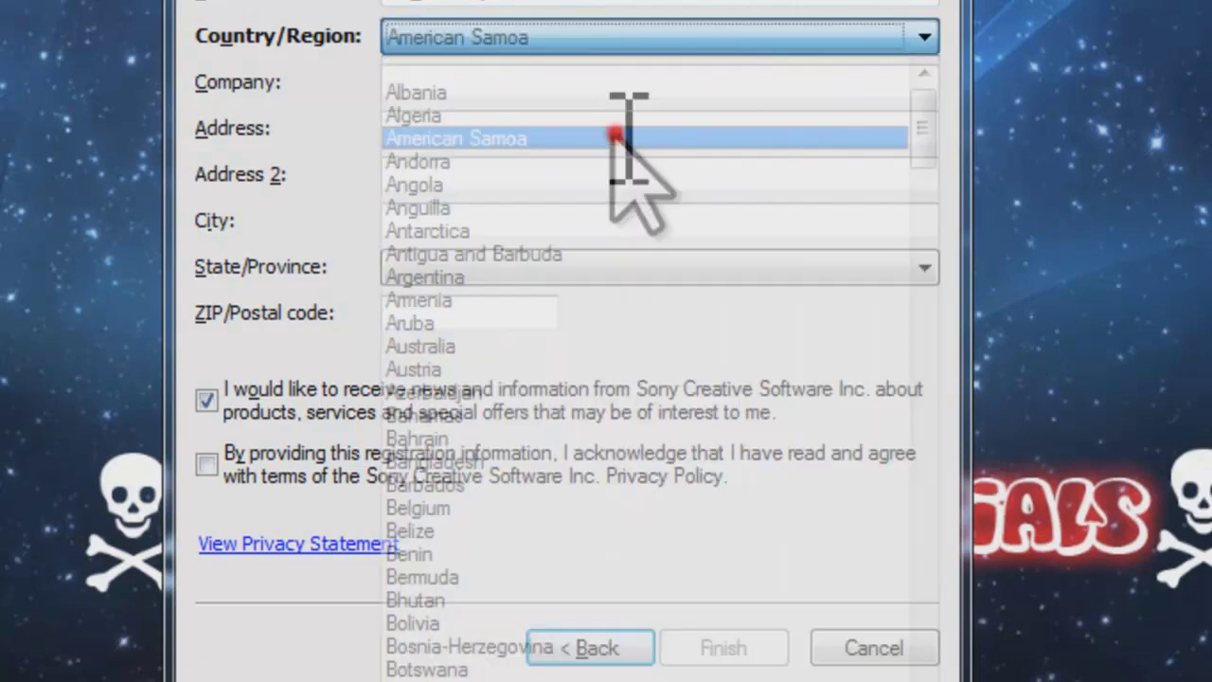
pyautogui.click(617, 139)
pyautogui.click(483, 86)
pyautogui.write('AQ')
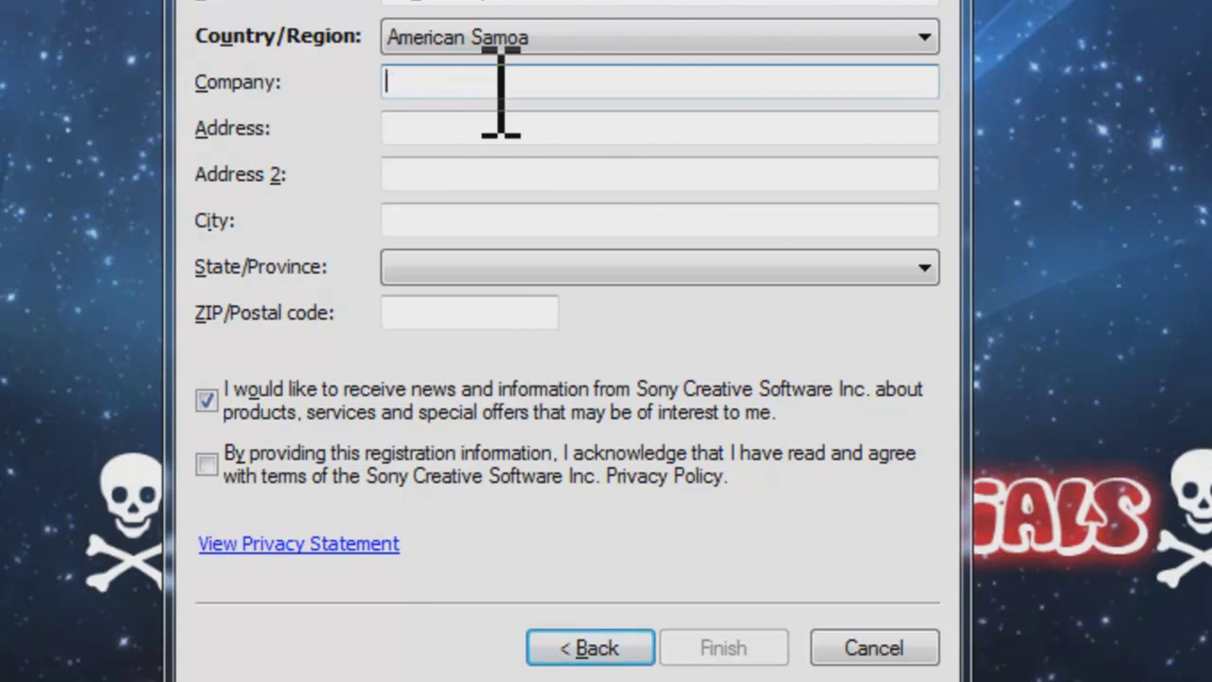
pyautogui.click(426, 135)
pyautogui.write('Bla bla')
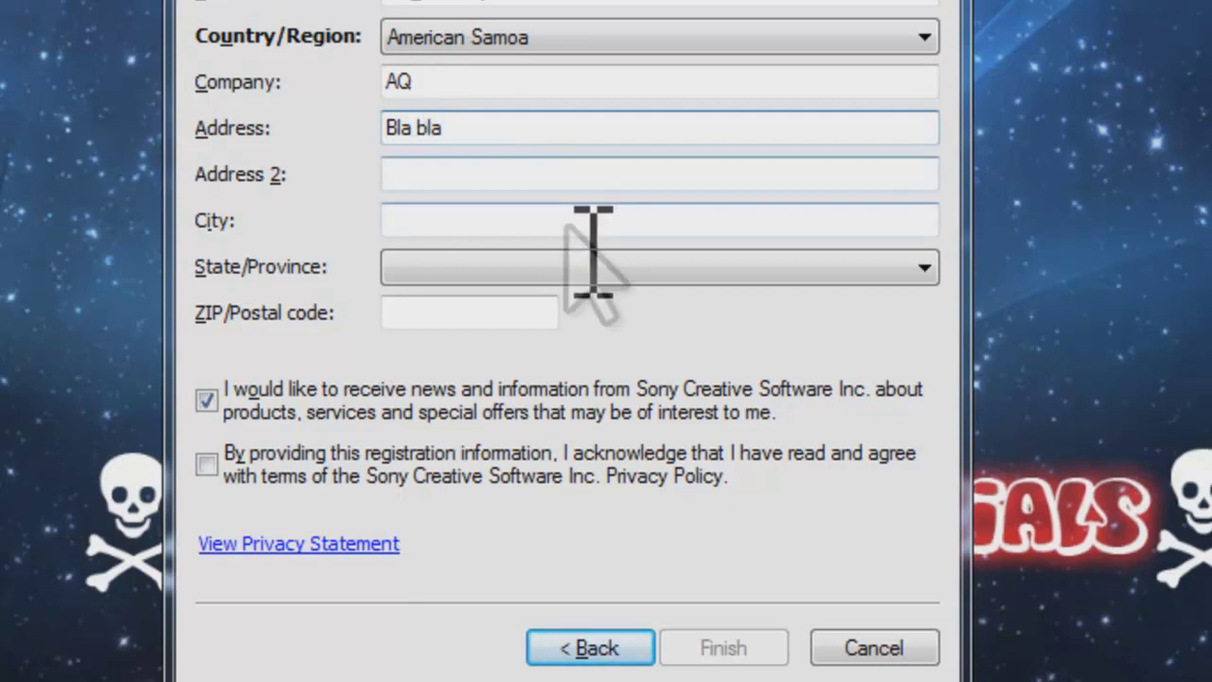
pyautogui.click(545, 181)
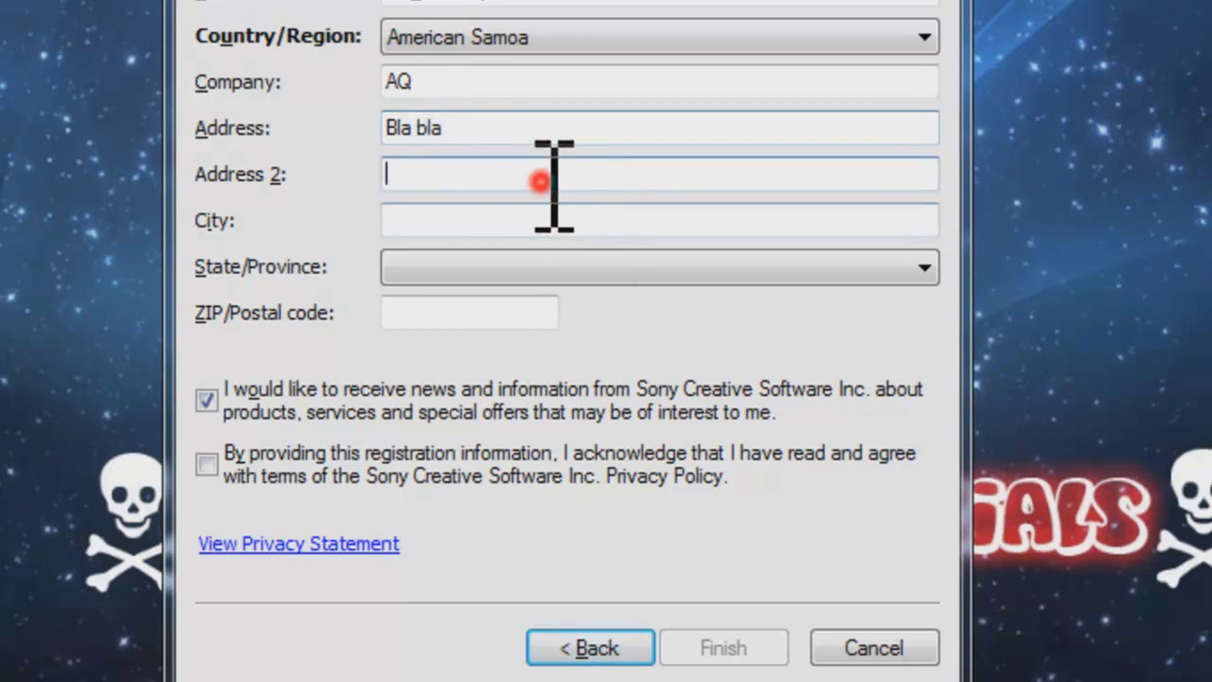
pyautogui.write('Blabla')
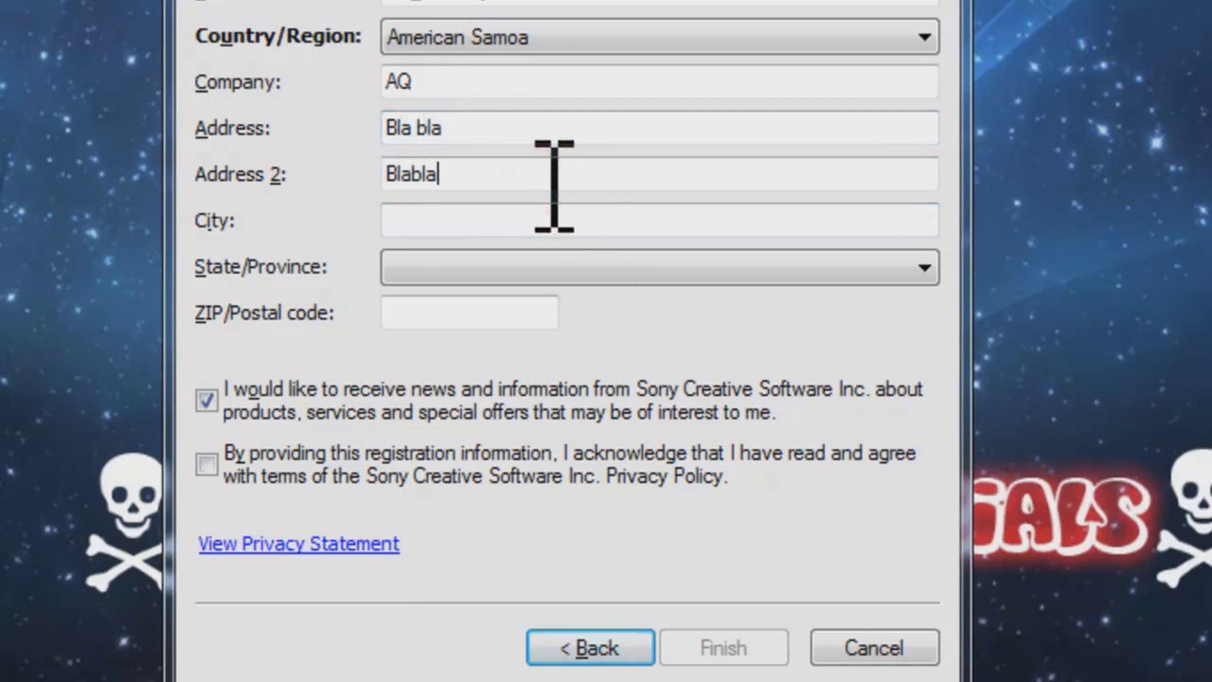
# - Set state Louisiana and the ZIP code, accept the privacy acknowledgement, and submit
pyautogui.click(568, 216)
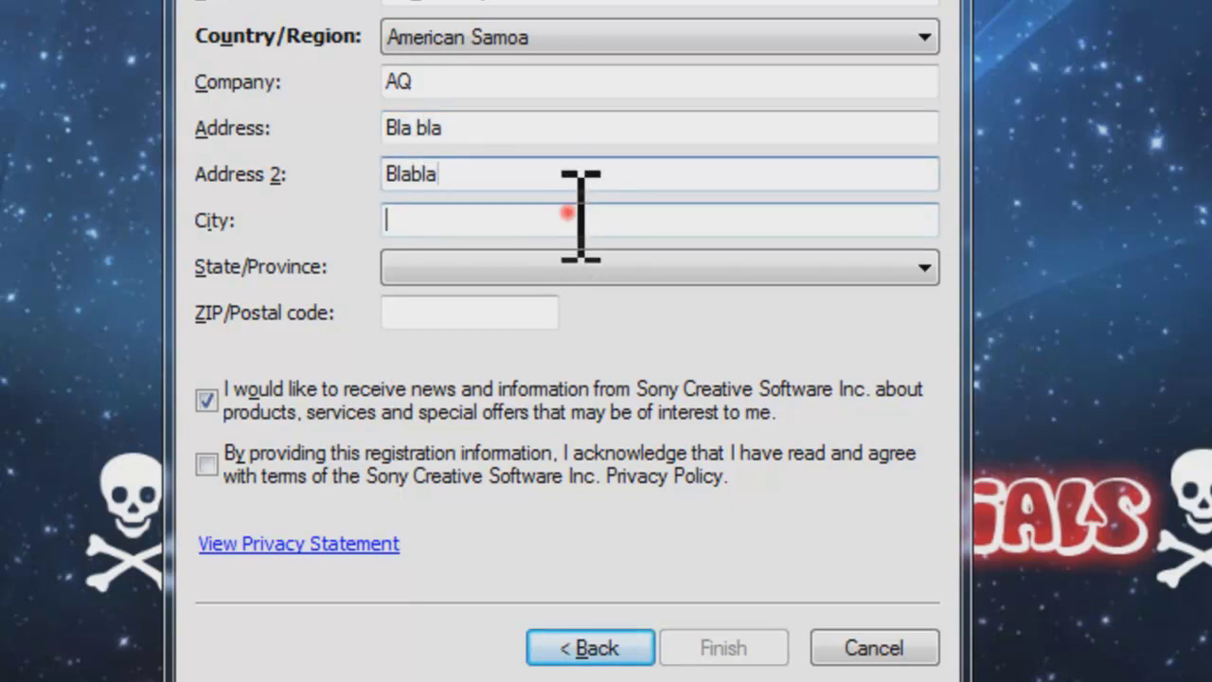
pyautogui.write('IS')
pyautogui.click(589, 269)
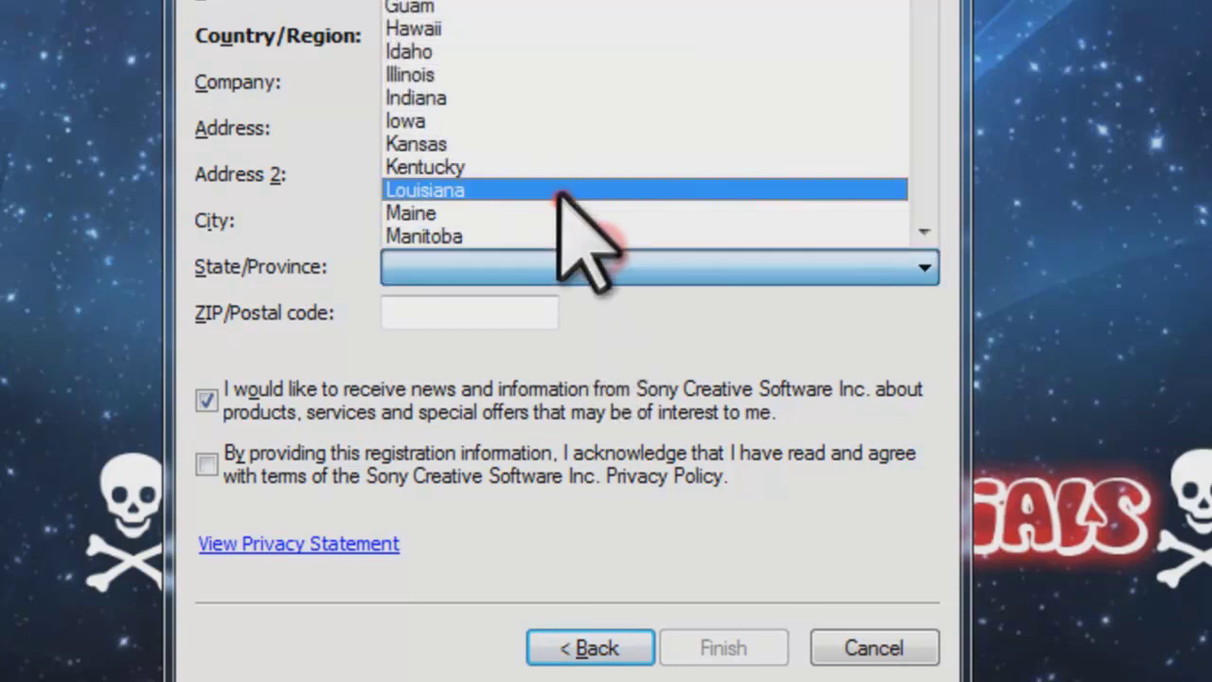
pyautogui.click(563, 197)
pyautogui.click(488, 325)
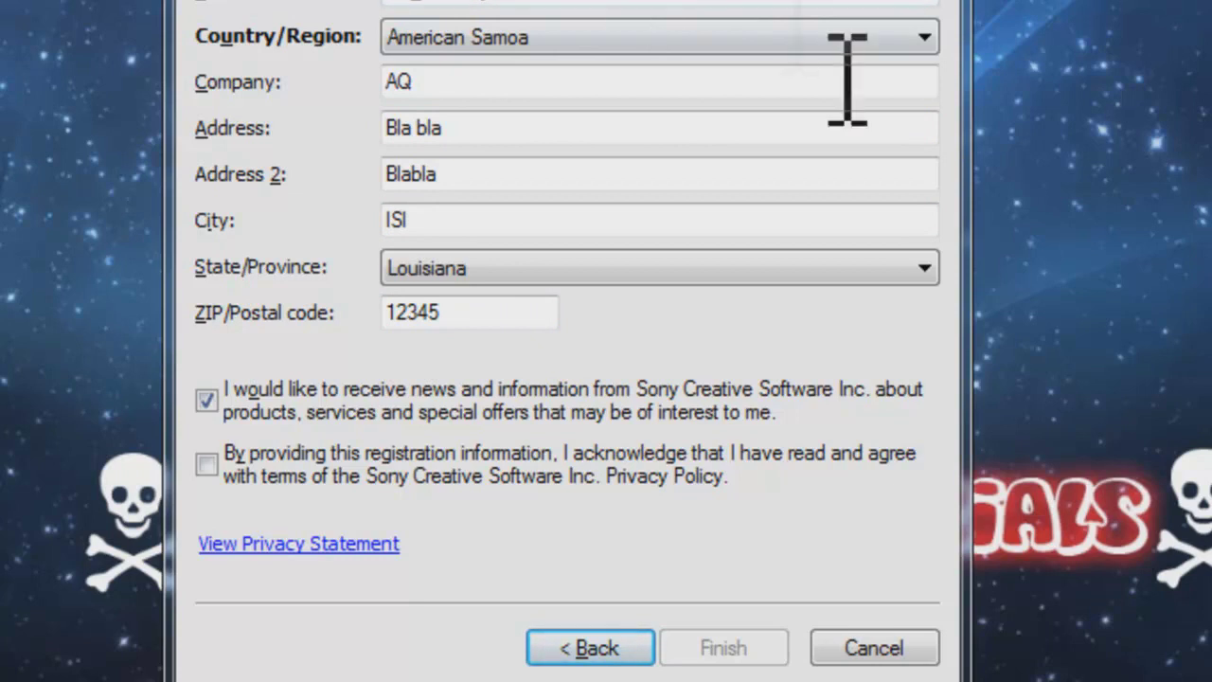
pyautogui.click(584, 479)
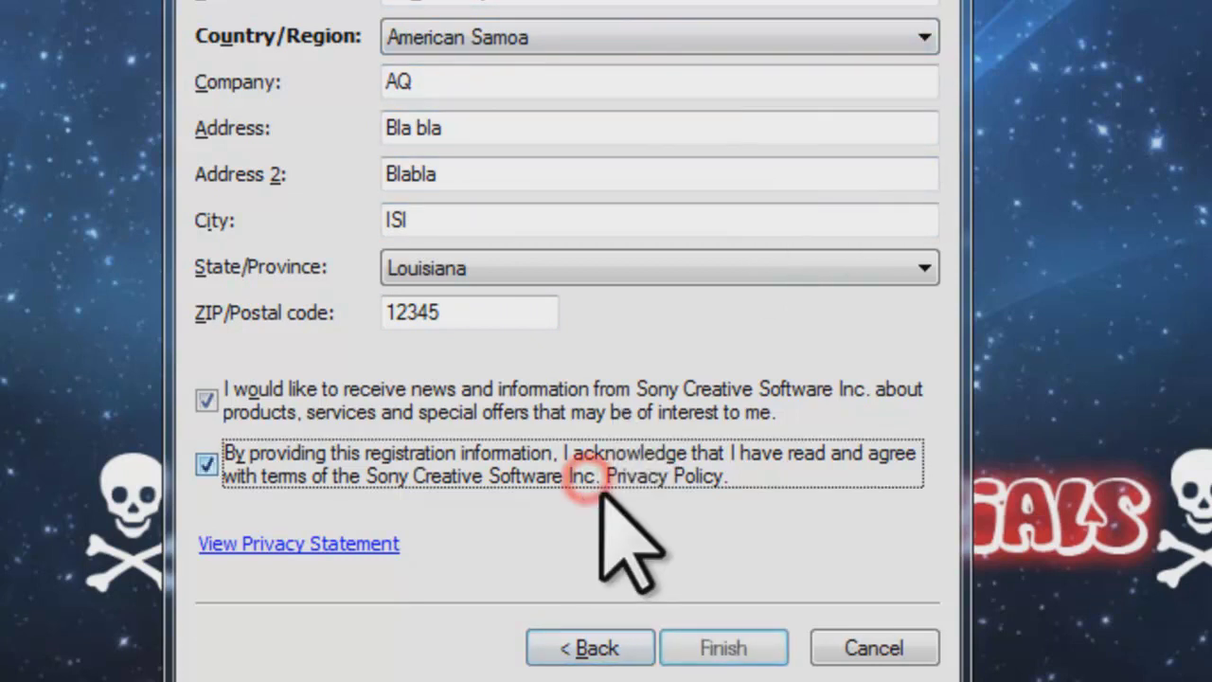
pyautogui.click(731, 648)
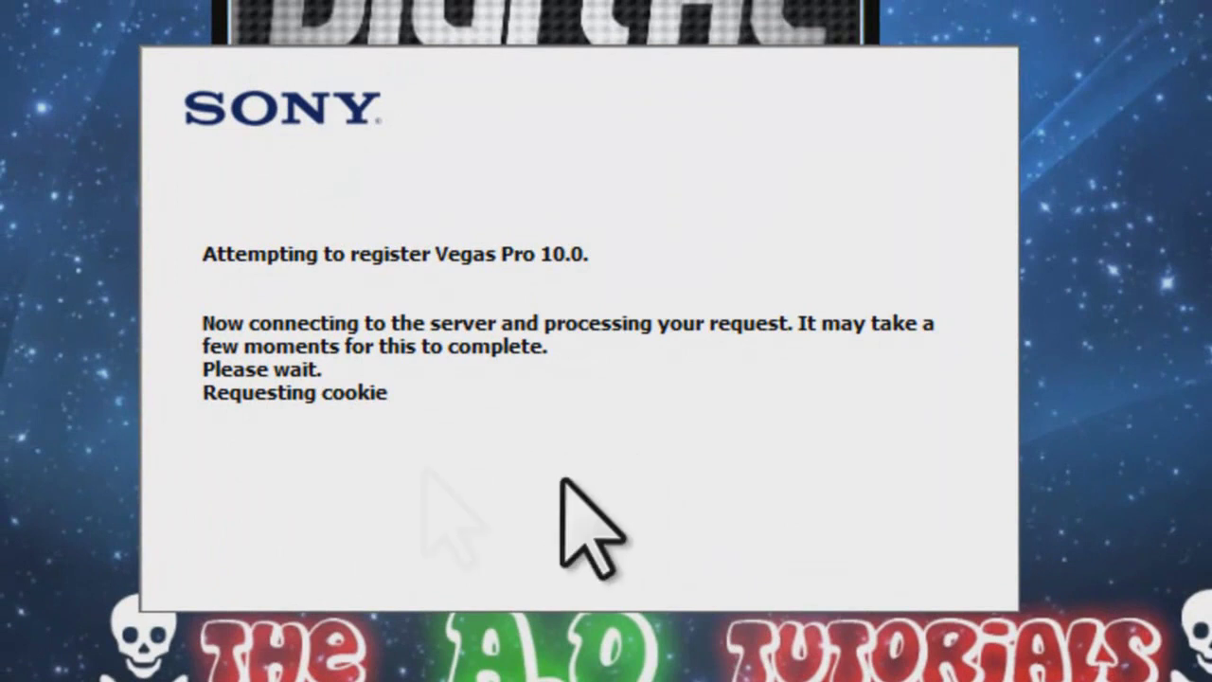
# - Close the keygen, retry the failing server registration five times, then cancel to manual registration
pyautogui.click(541, 26)
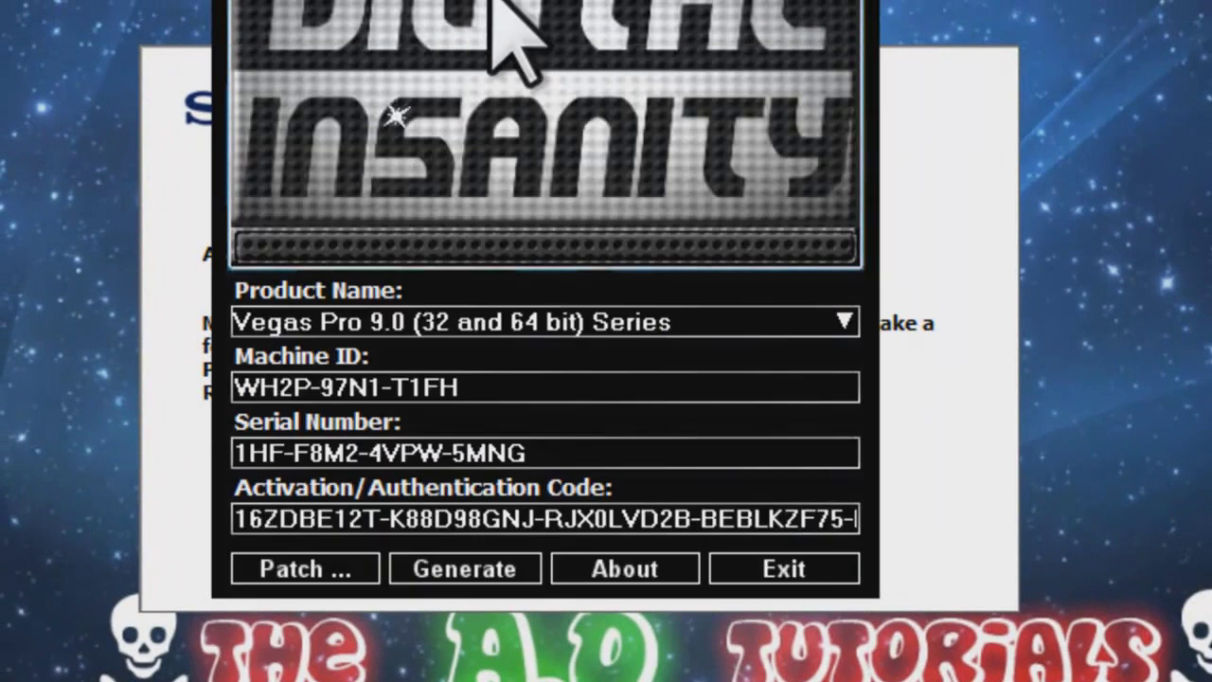
pyautogui.click(762, 567)
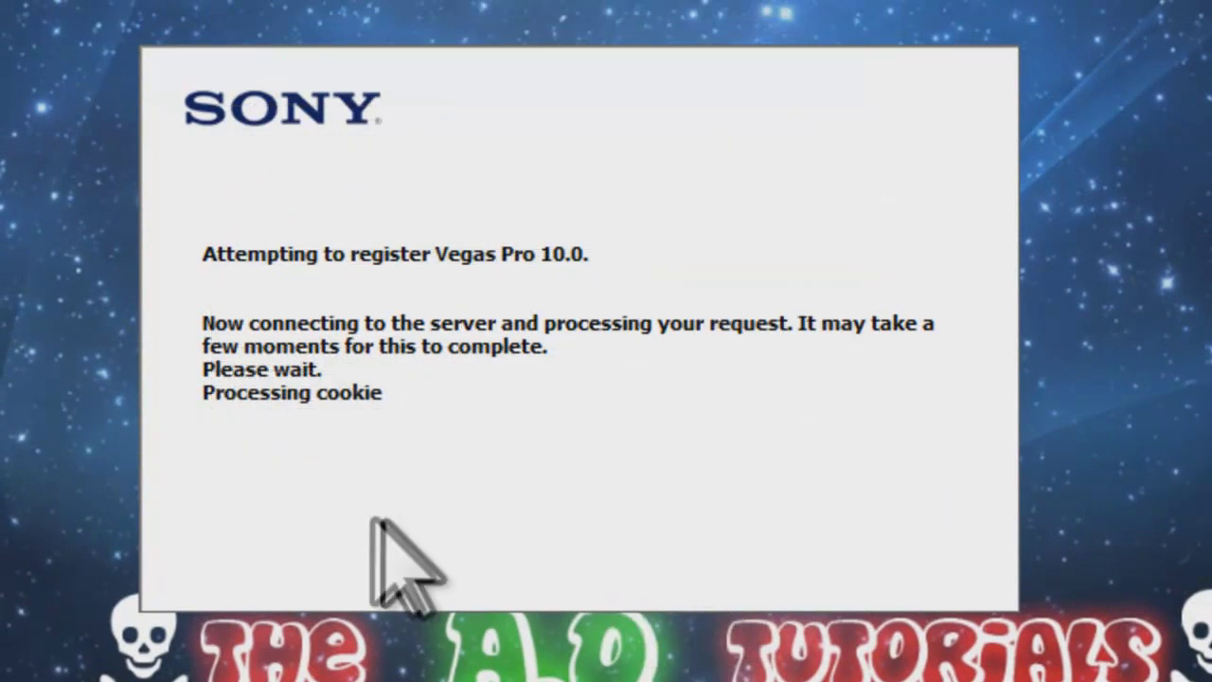
pyautogui.click(431, 567)
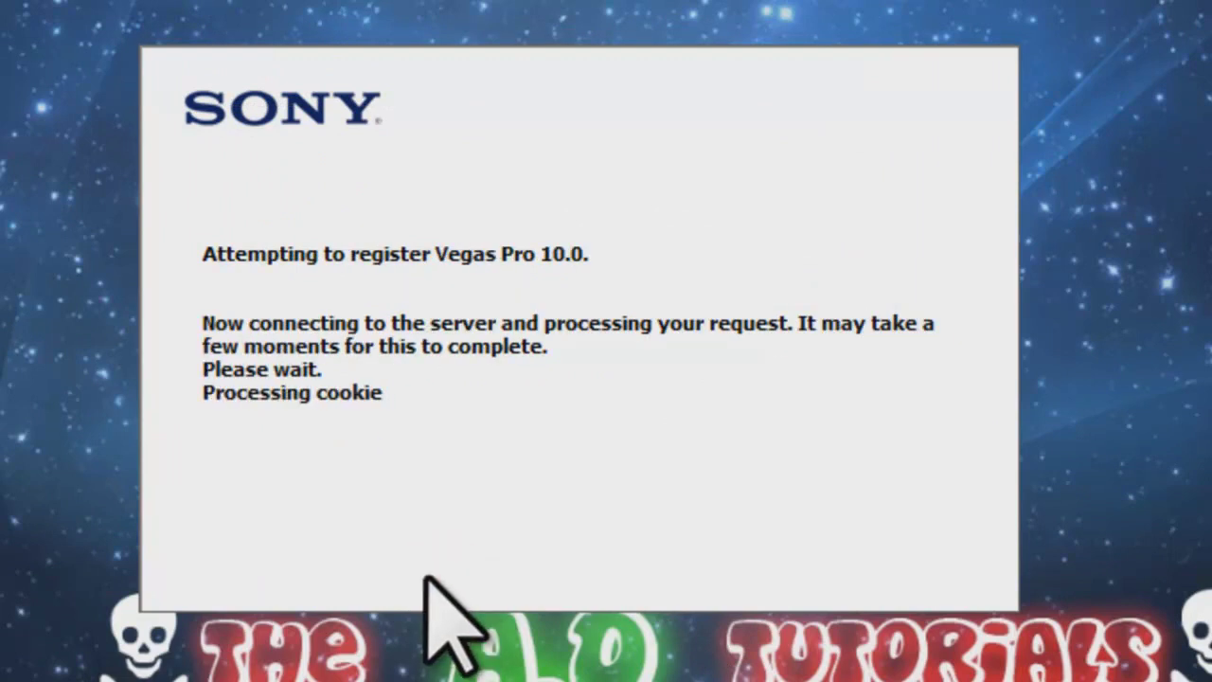
pyautogui.click(431, 572)
pyautogui.click(430, 572)
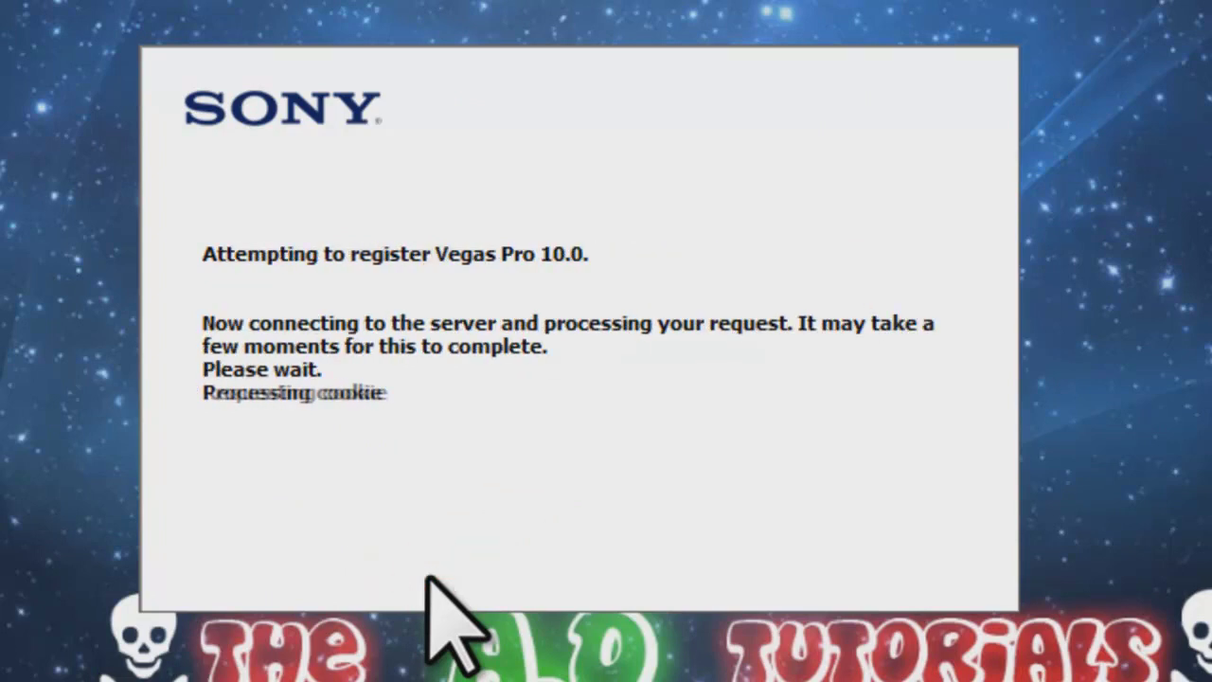
pyautogui.click(431, 572)
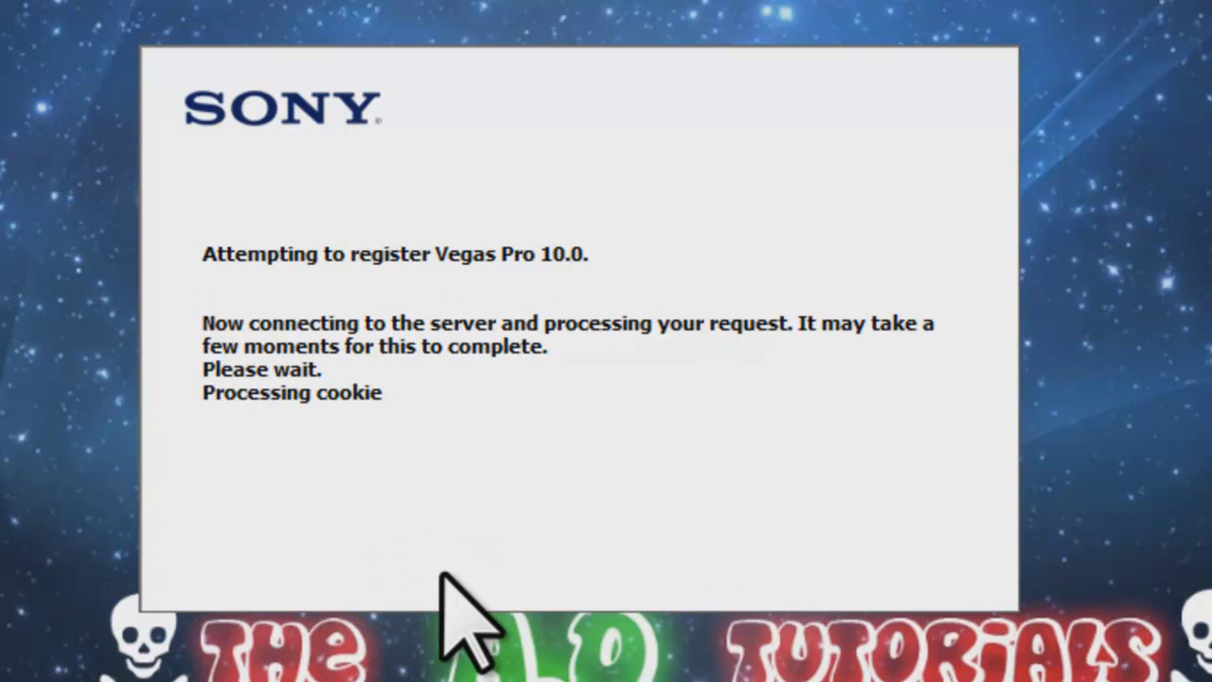
pyautogui.click(441, 569)
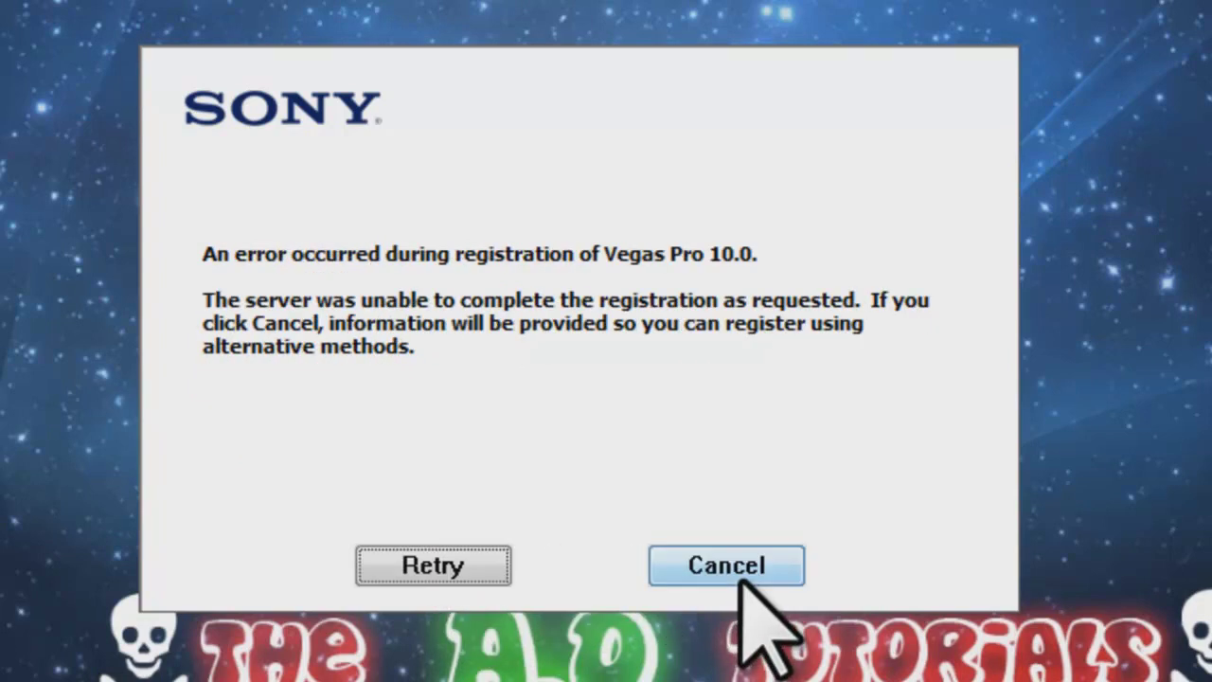
pyautogui.click(742, 577)
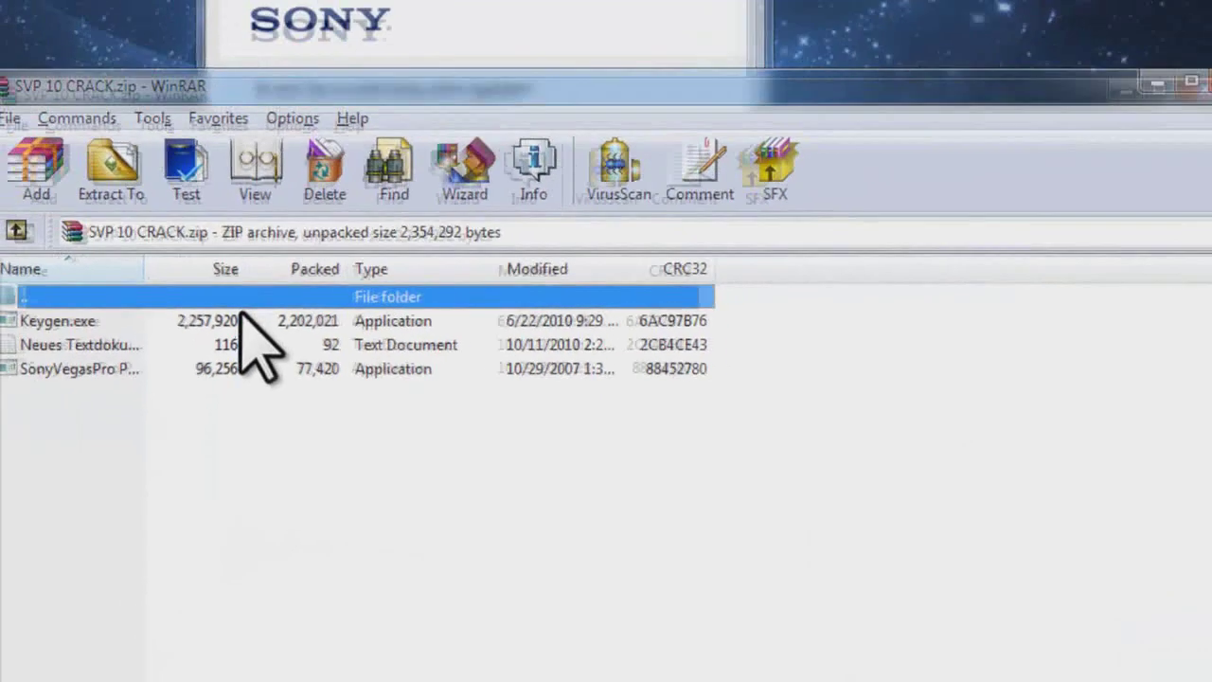
# - Relaunch Keygen.exe, dismiss its intro, and mute DI Keygen in the Volume Mixer
pyautogui.doubleClick(244, 320)
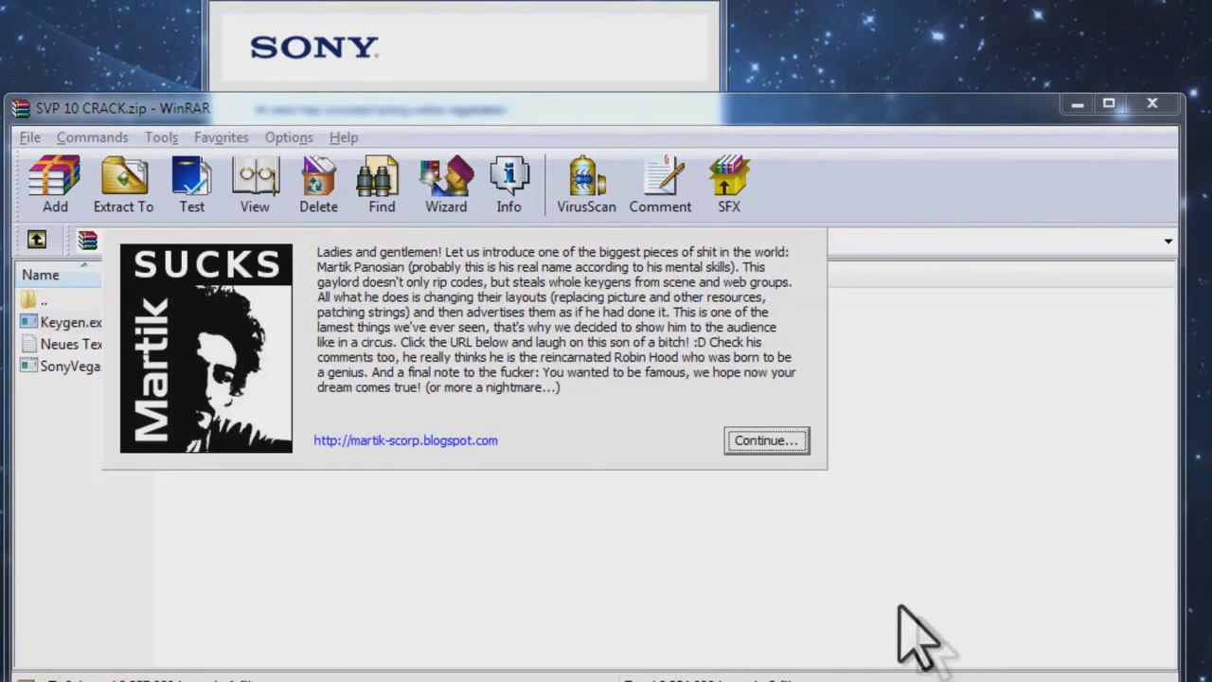
pyautogui.click(763, 441)
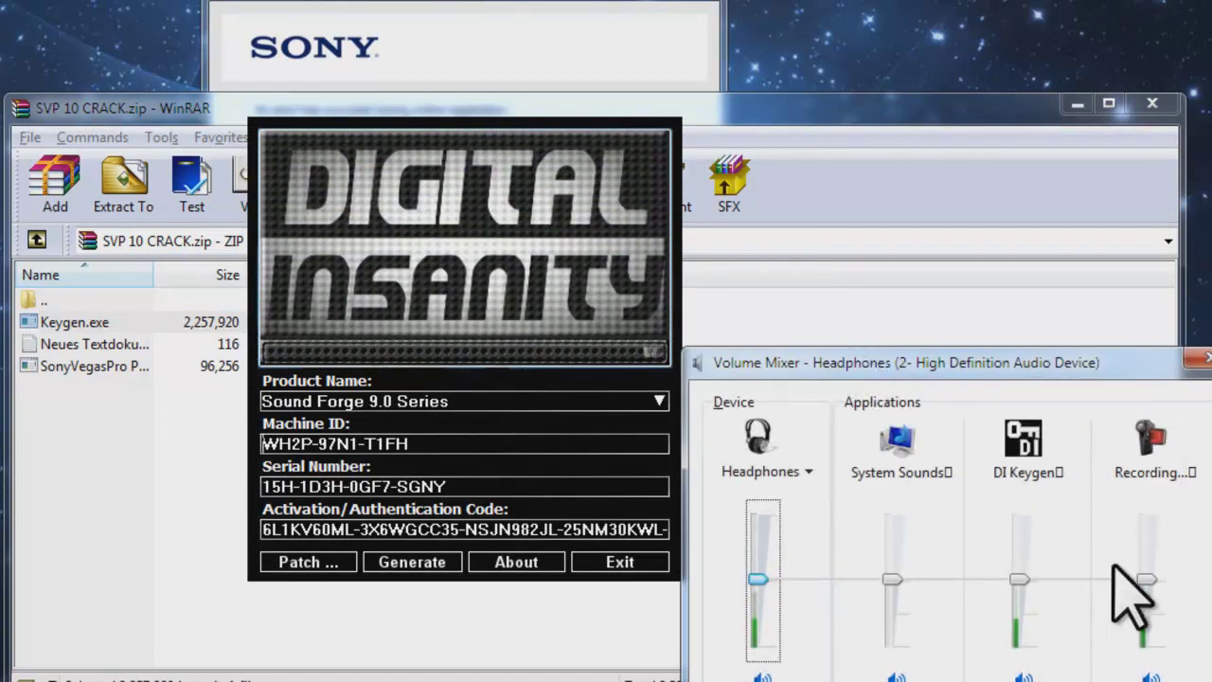
pyautogui.moveTo(1144, 579); pyautogui.dragTo(1146, 646)
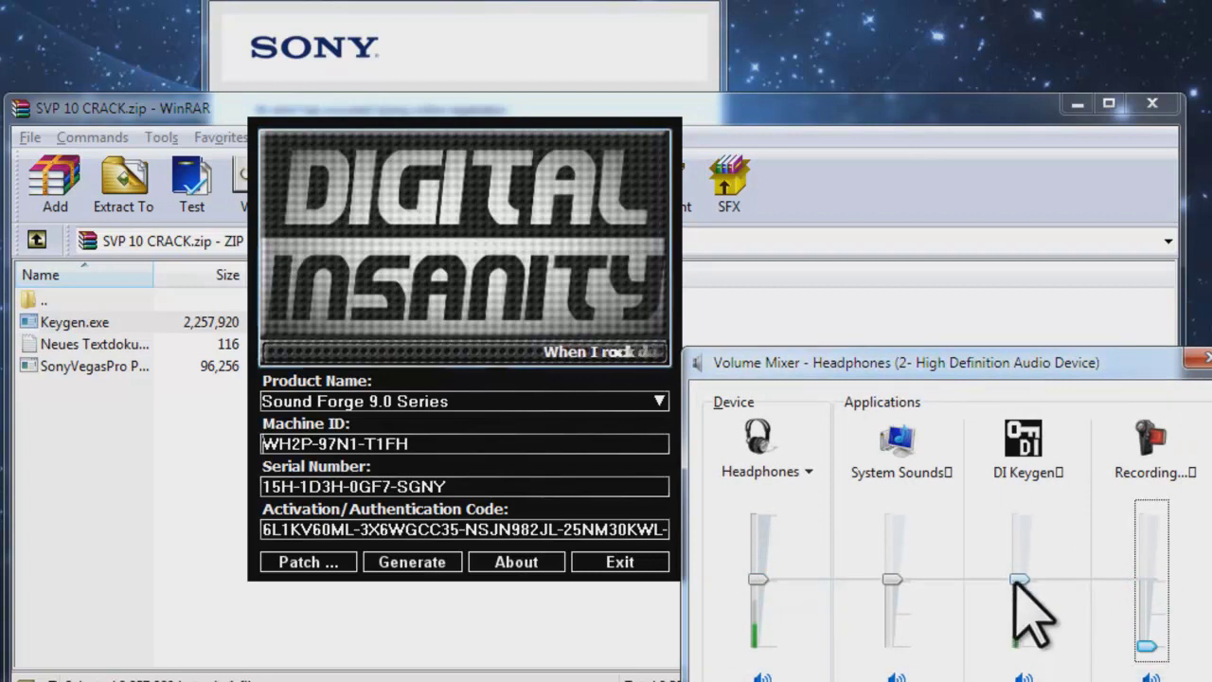
pyautogui.moveTo(1147, 648); pyautogui.dragTo(1148, 580)
pyautogui.moveTo(1019, 579); pyautogui.dragTo(1021, 647)
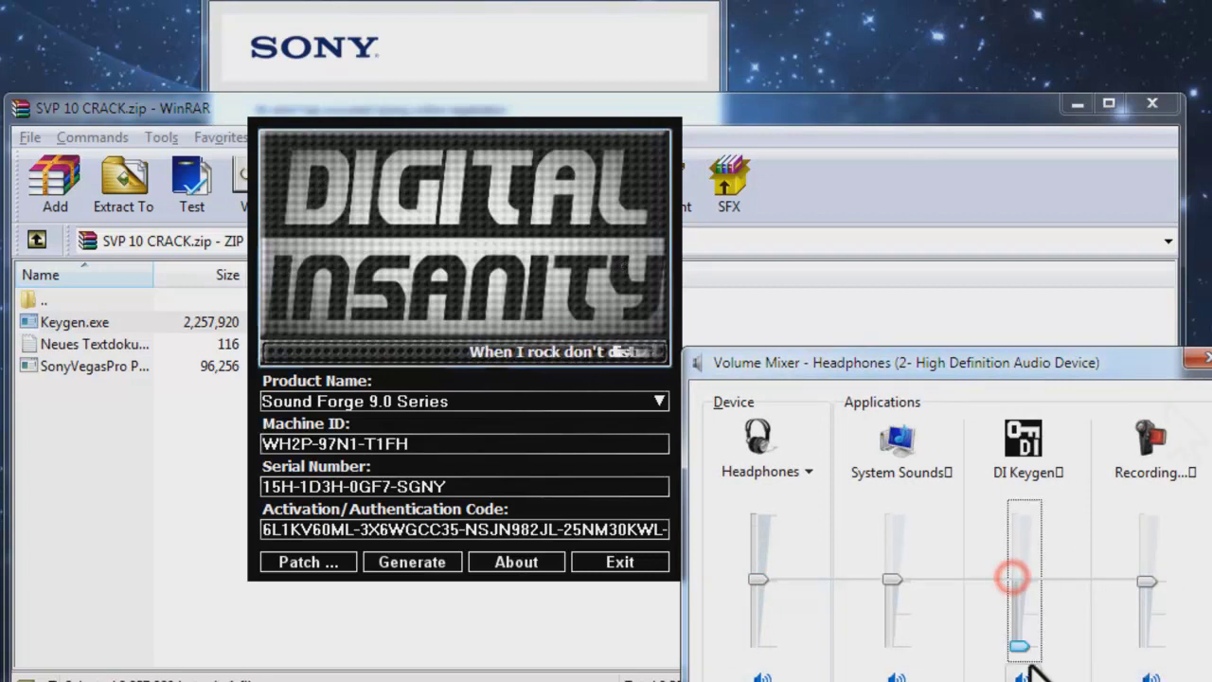
pyautogui.click(1201, 360)
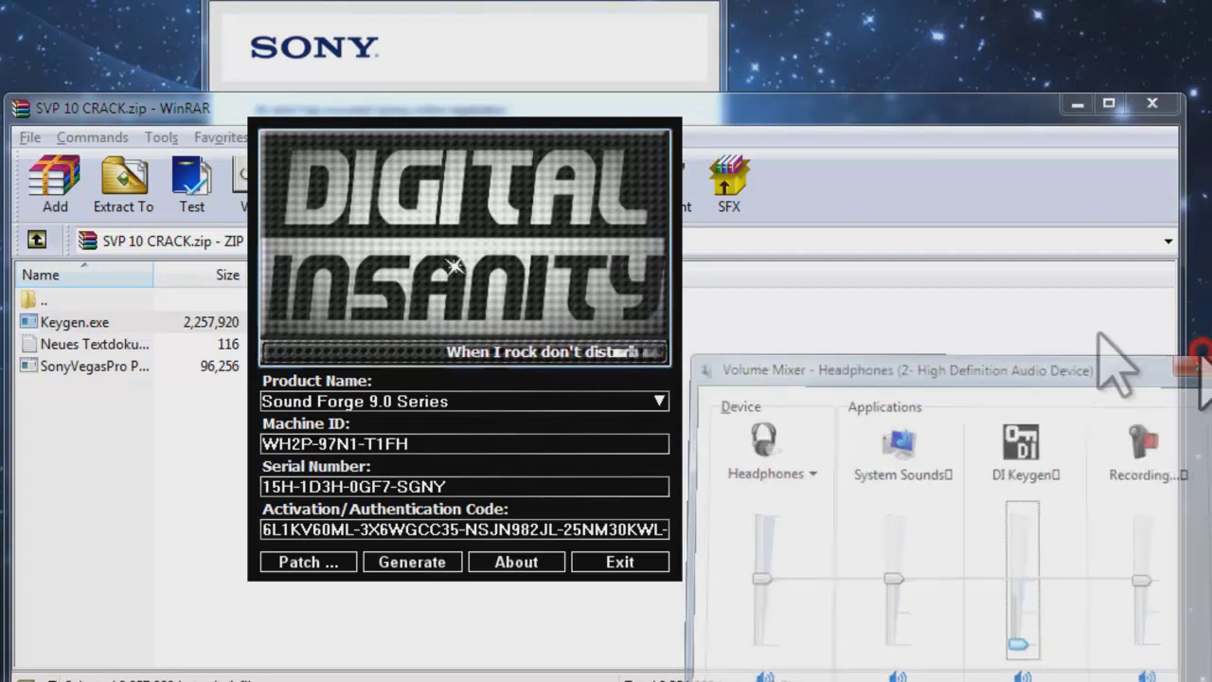
# - Generate a serial and activation code for Vegas Pro 9.0 (32 and 64 bit) Series
pyautogui.click(523, 401)
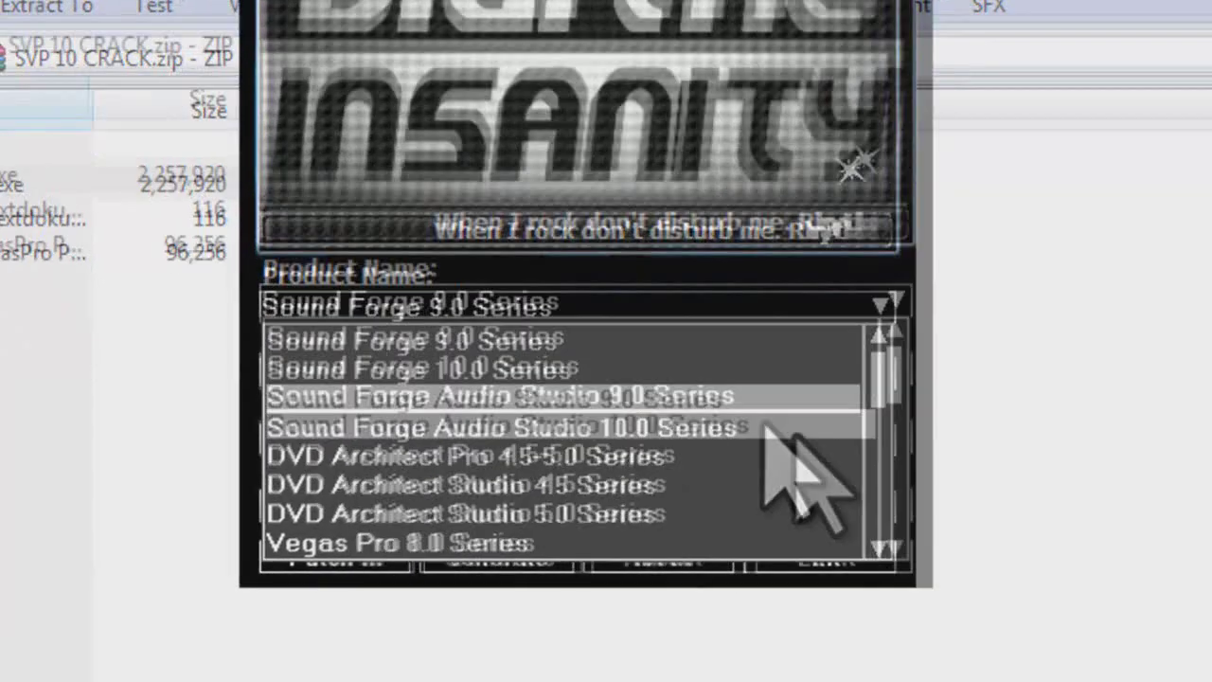
pyautogui.moveTo(900, 377); pyautogui.dragTo(907, 434)
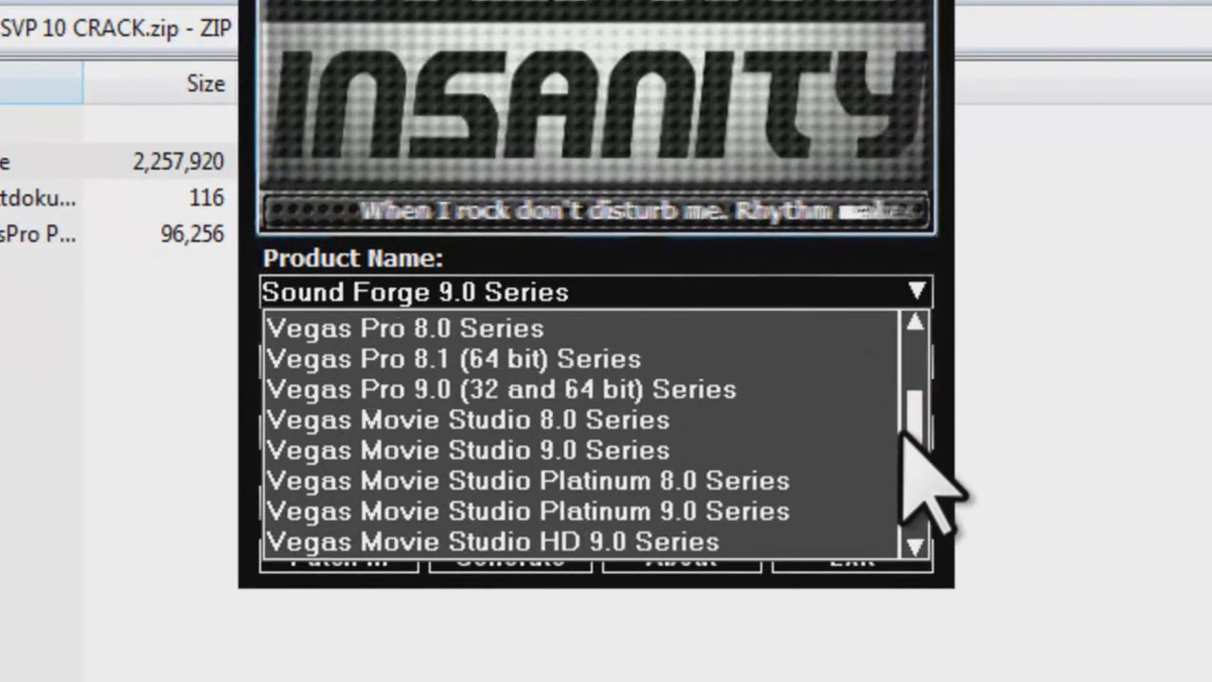
pyautogui.click(771, 389)
pyautogui.click(519, 557)
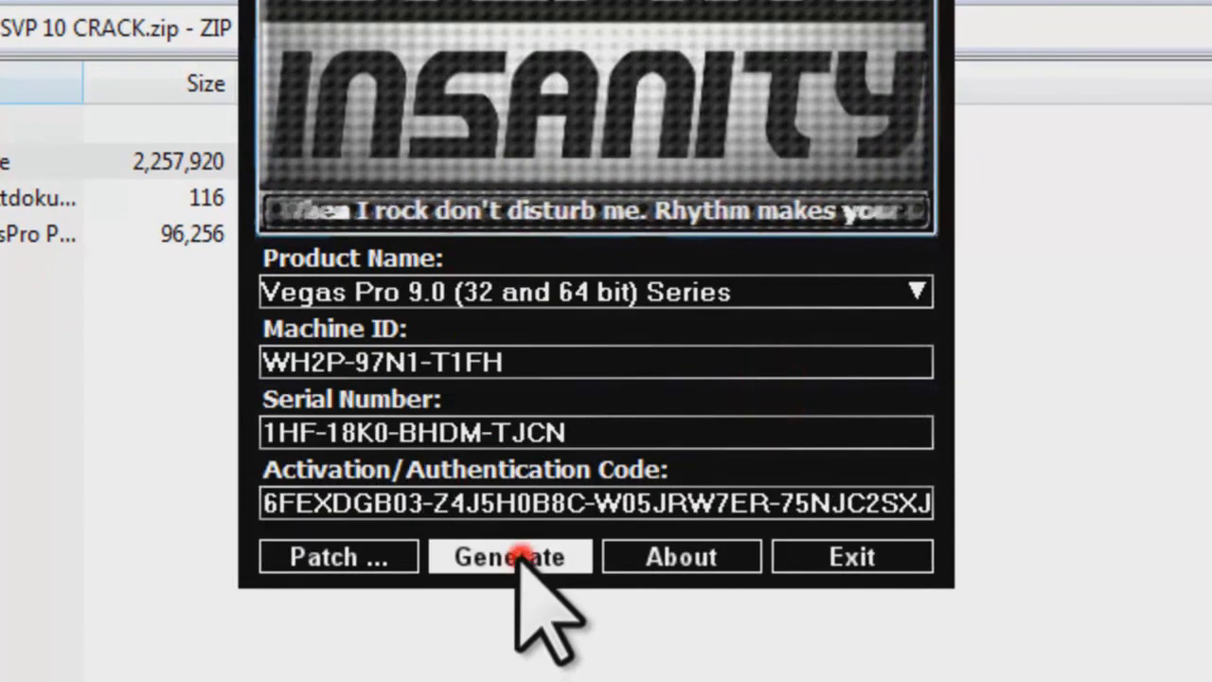
pyautogui.click(277, 502)
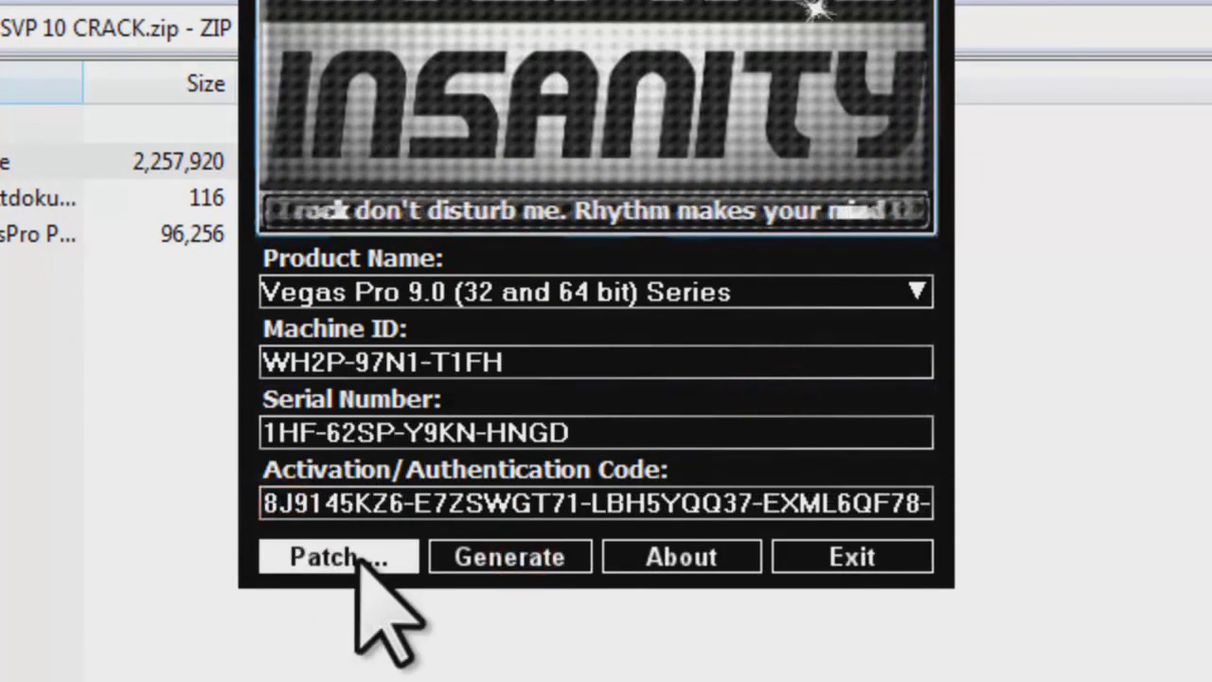
# - Copy the activation code into Vegas Pro's authentication code field and exit the keygen
pyautogui.click(406, 501)
pyautogui.click(264, 504)
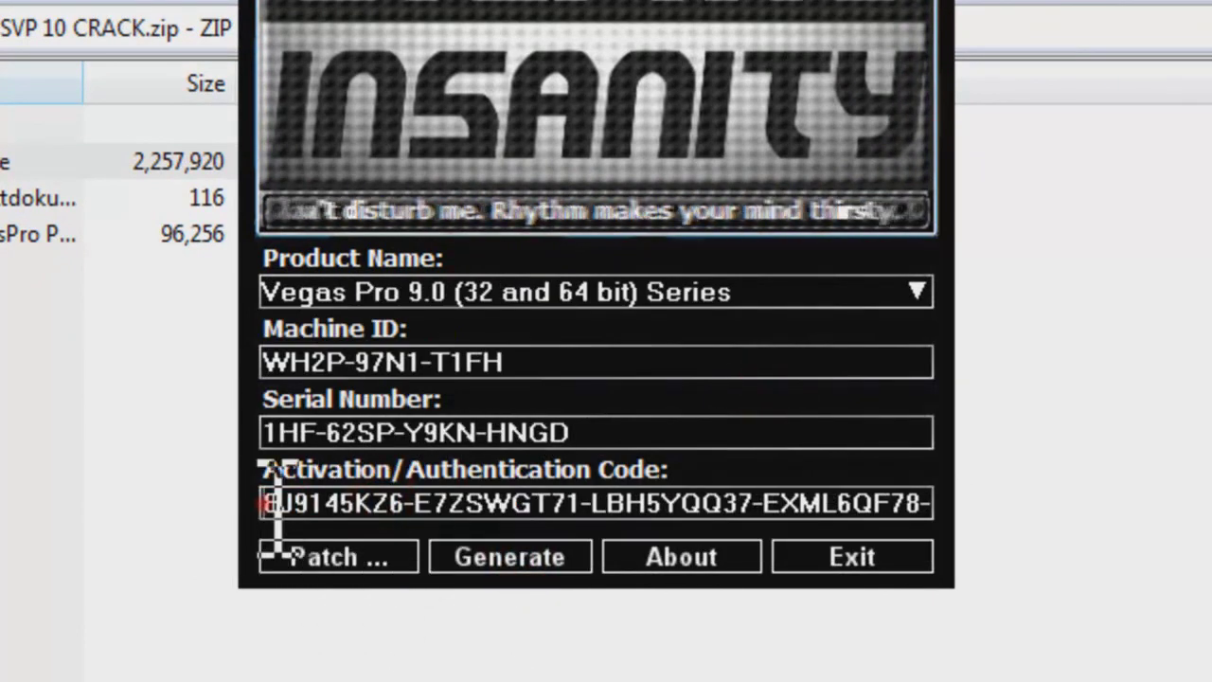
pyautogui.moveTo(271, 503); pyautogui.dragTo(933, 503)
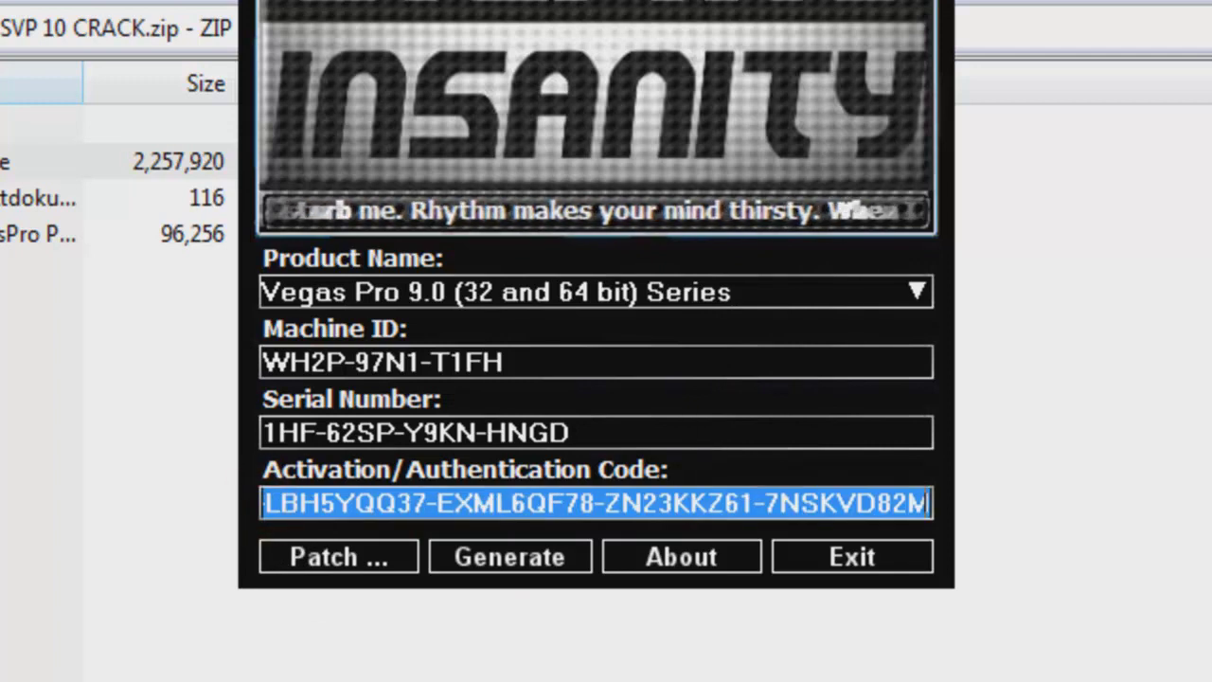
pyautogui.hotkey('alt', 'Tab')
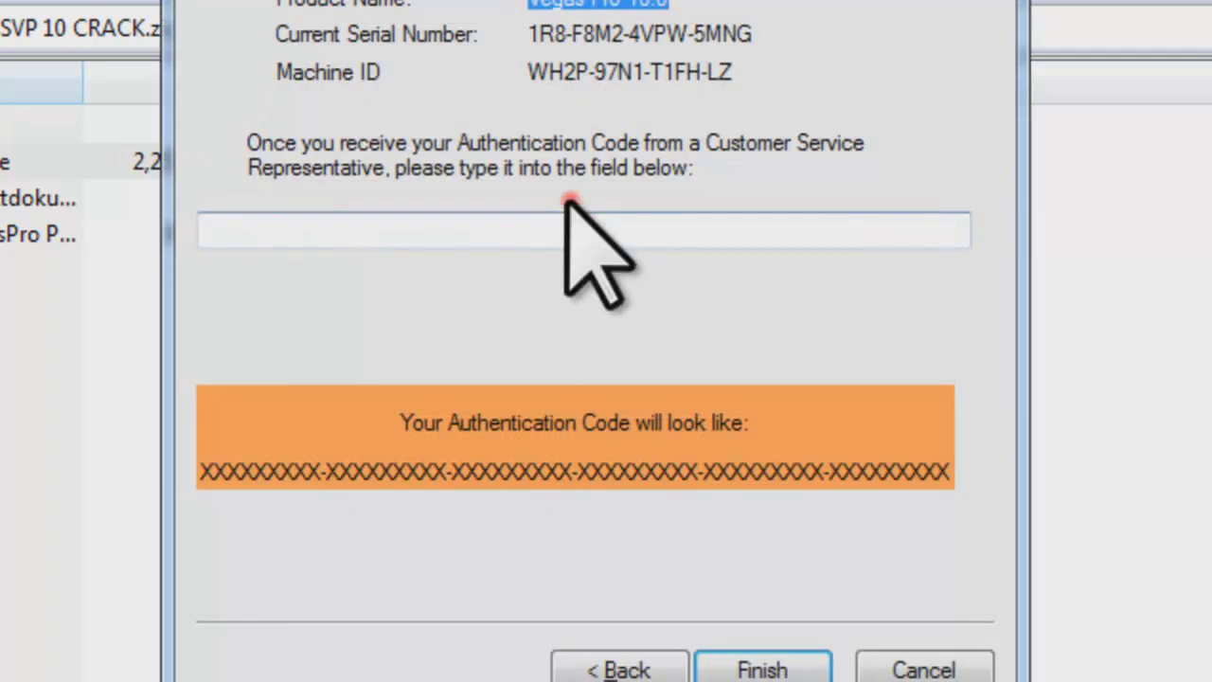
pyautogui.click(568, 225)
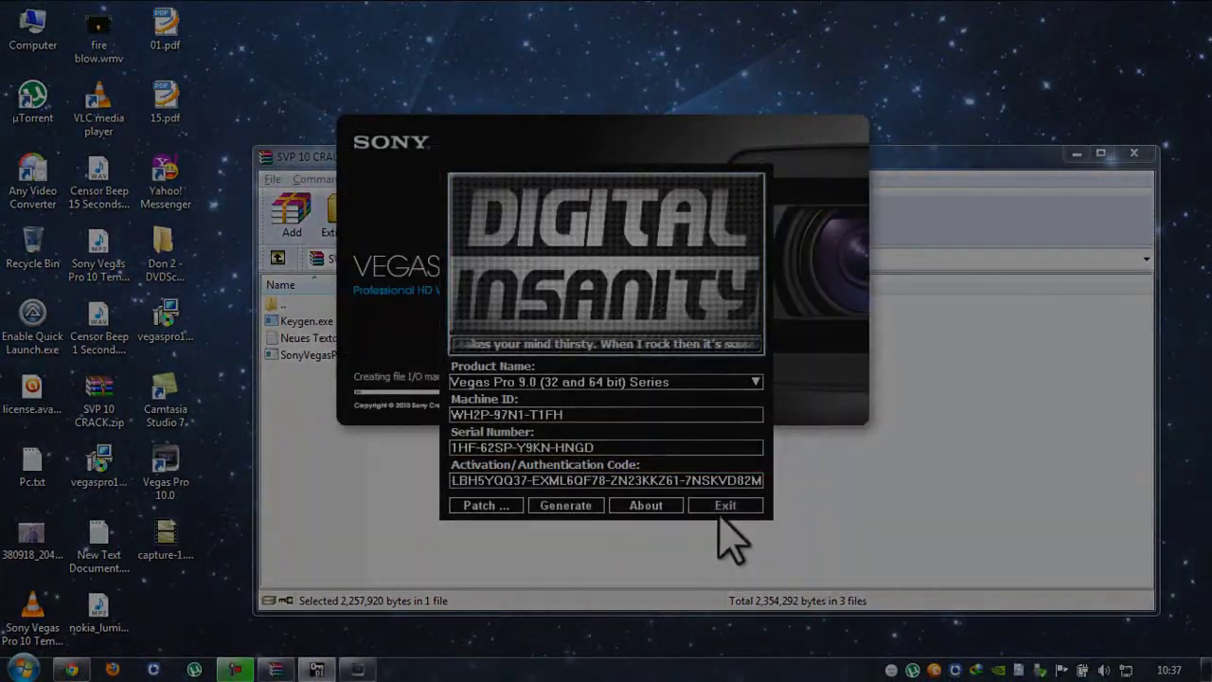
pyautogui.click(725, 505)
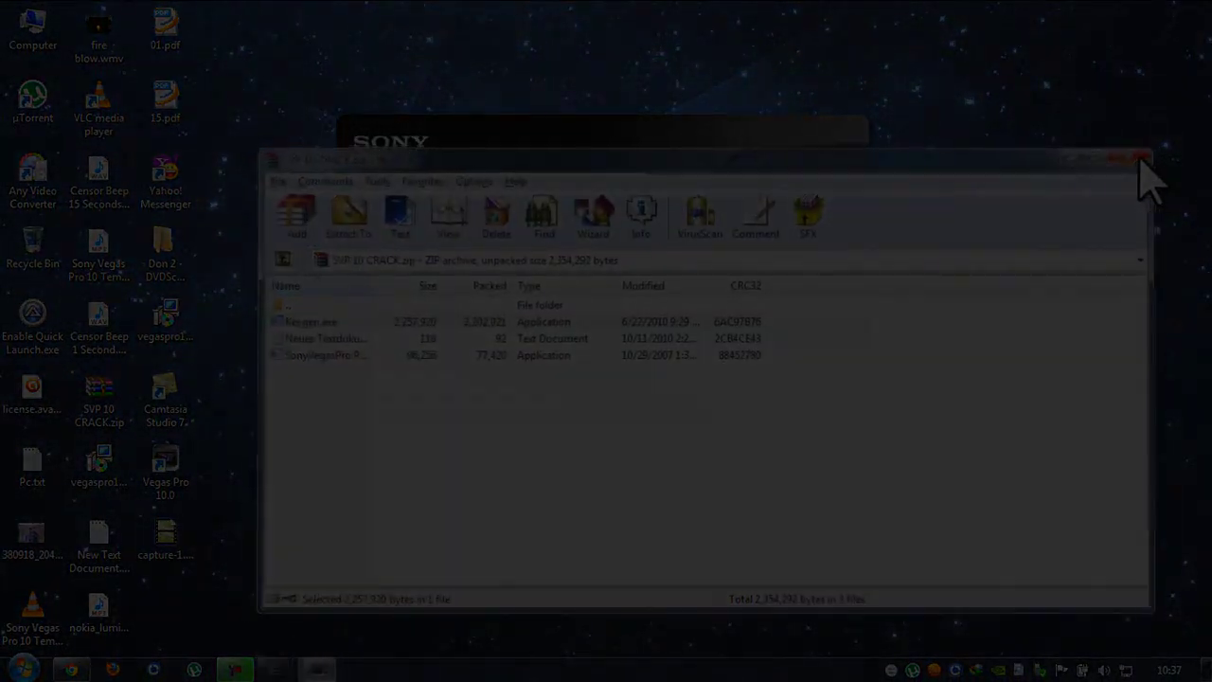